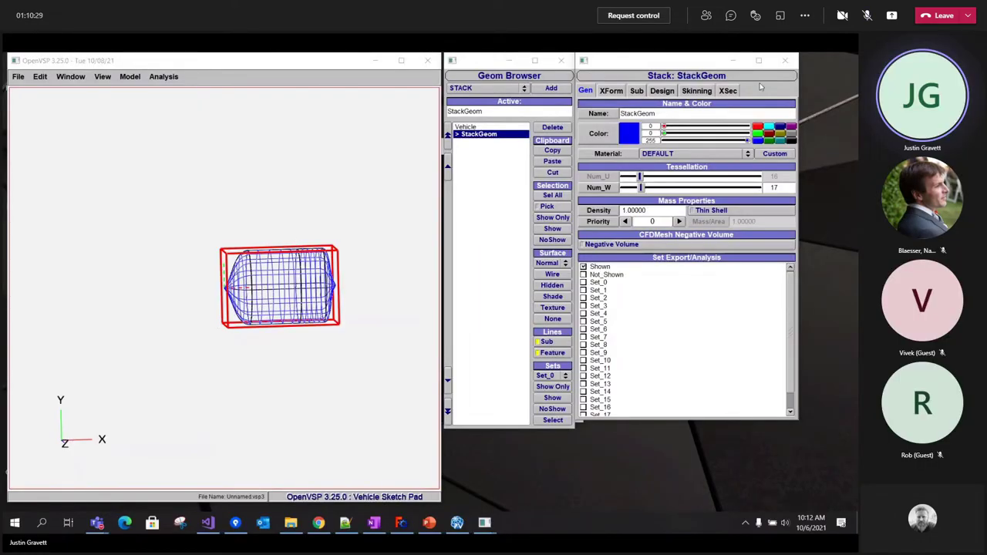
# In the XSec tab, step to cross-section 1 and change its type to EDIT_CURVE.
pyautogui.click(729, 91)
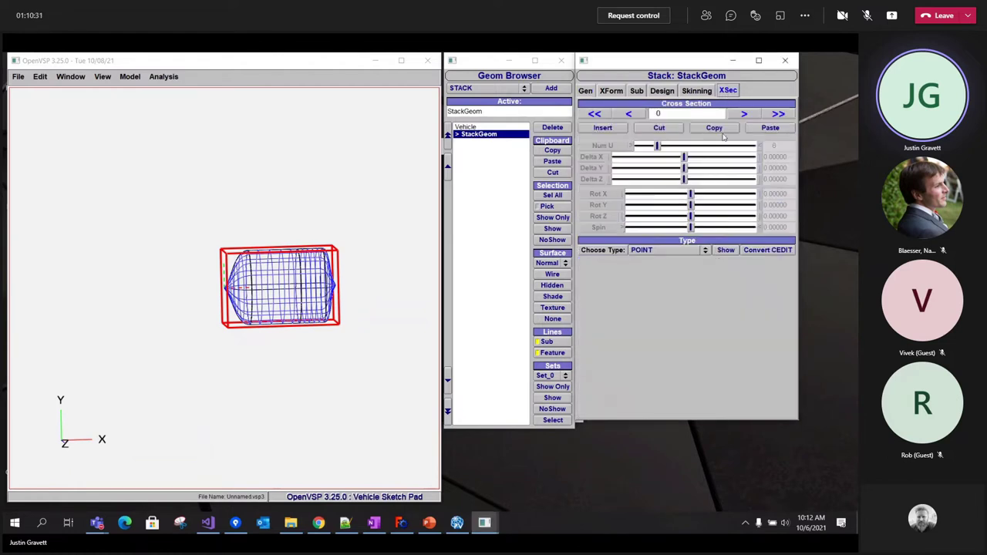
pyautogui.click(744, 115)
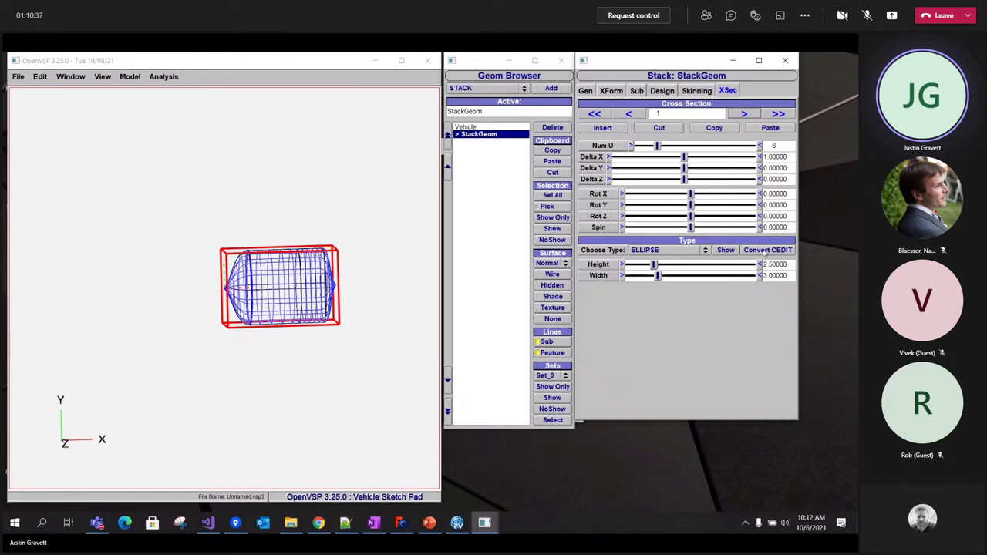
pyautogui.click(706, 252)
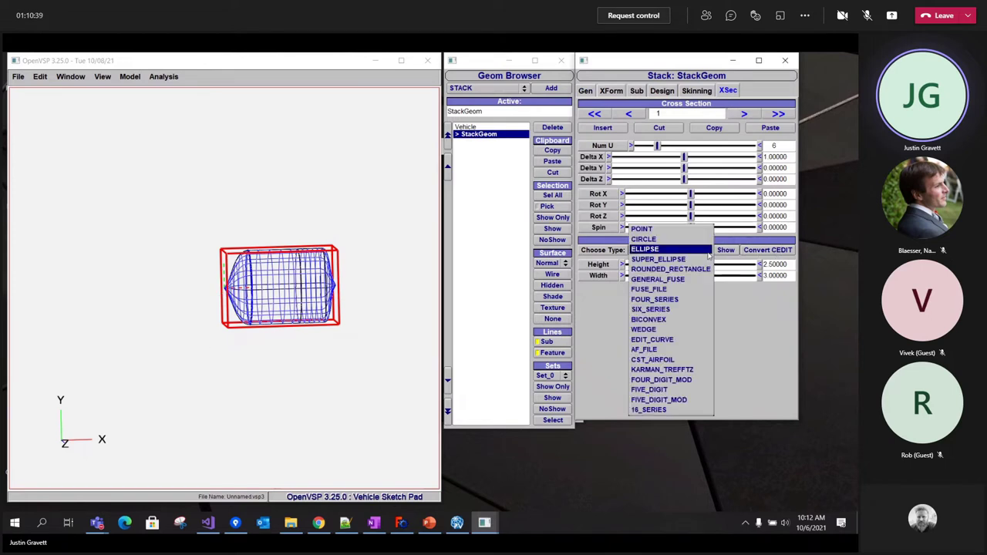
pyautogui.click(651, 341)
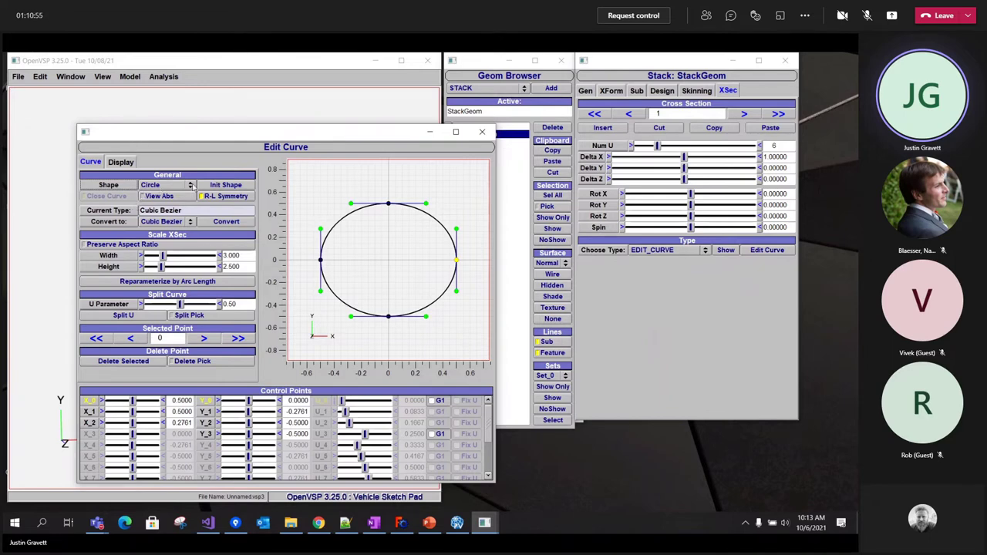
# Initialize the curve from Ellipse, then re-initialize it from Circle as a cubic Bezier (3.000 × 2.500).
pyautogui.click(189, 190)
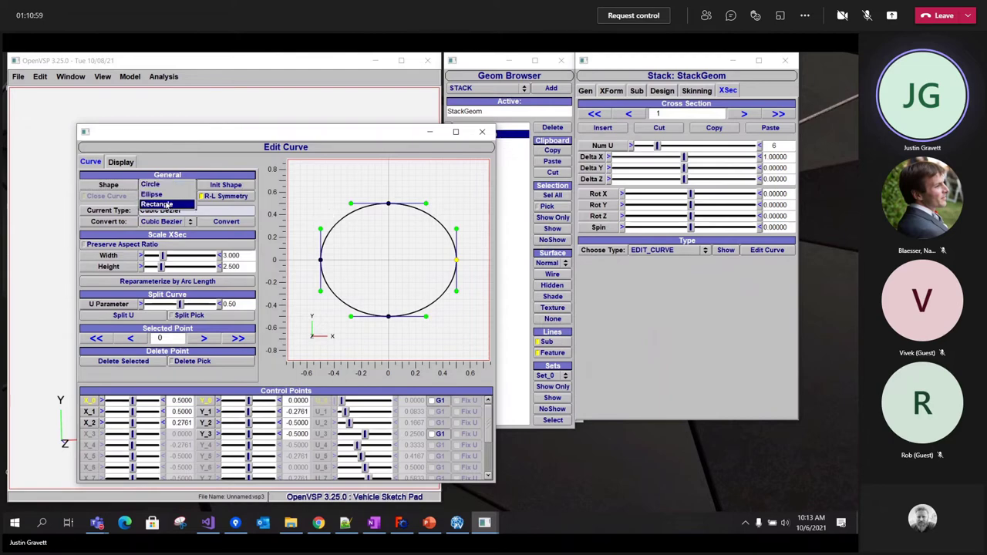
pyautogui.click(154, 194)
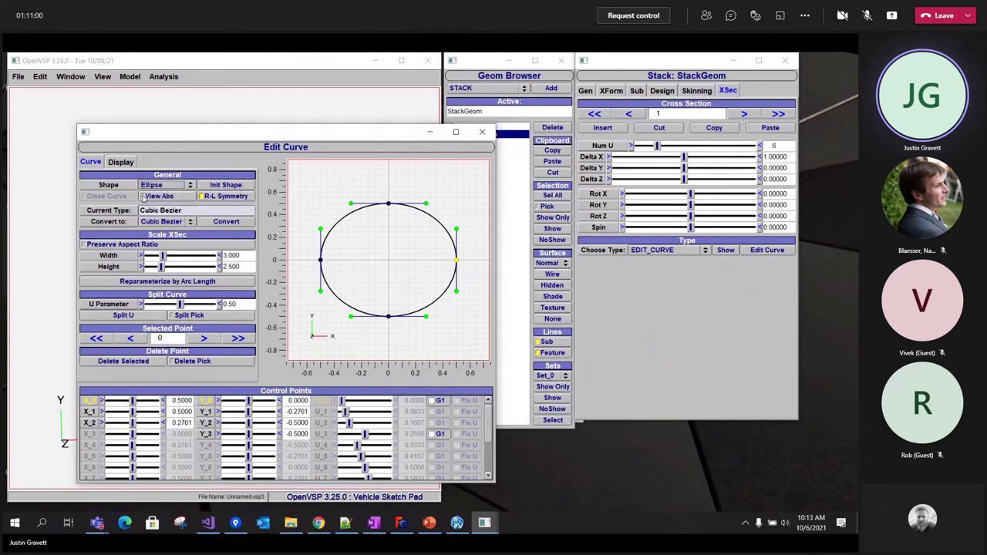
pyautogui.click(223, 185)
pyautogui.click(190, 185)
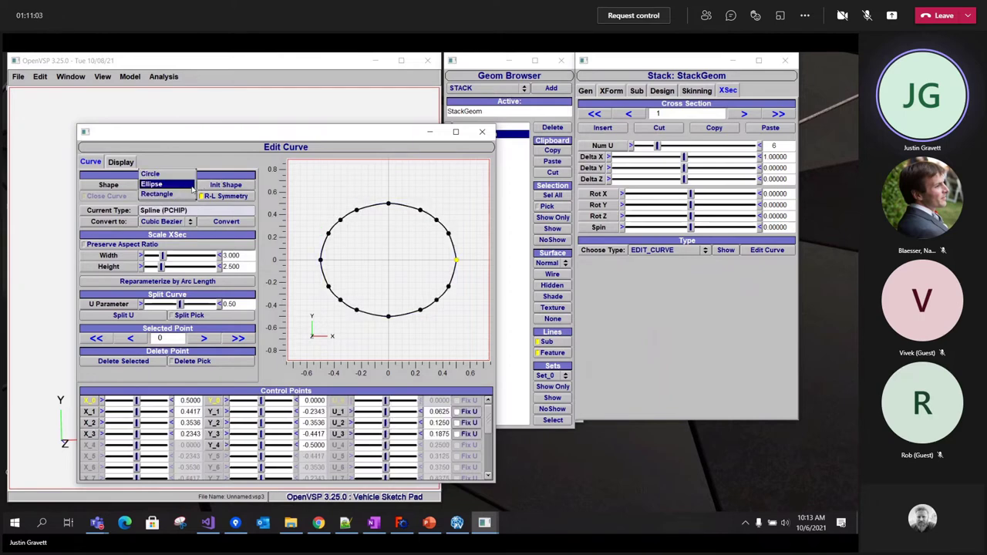
pyautogui.click(177, 175)
pyautogui.click(212, 188)
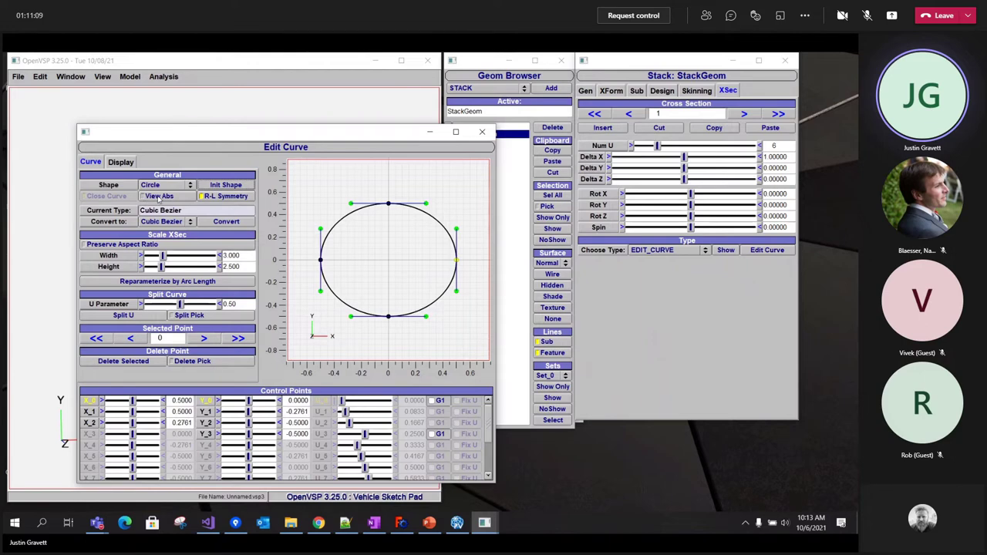
# Widen the cross-section to 4.219 in absolute values, then return to normalized values.
pyautogui.click(158, 197)
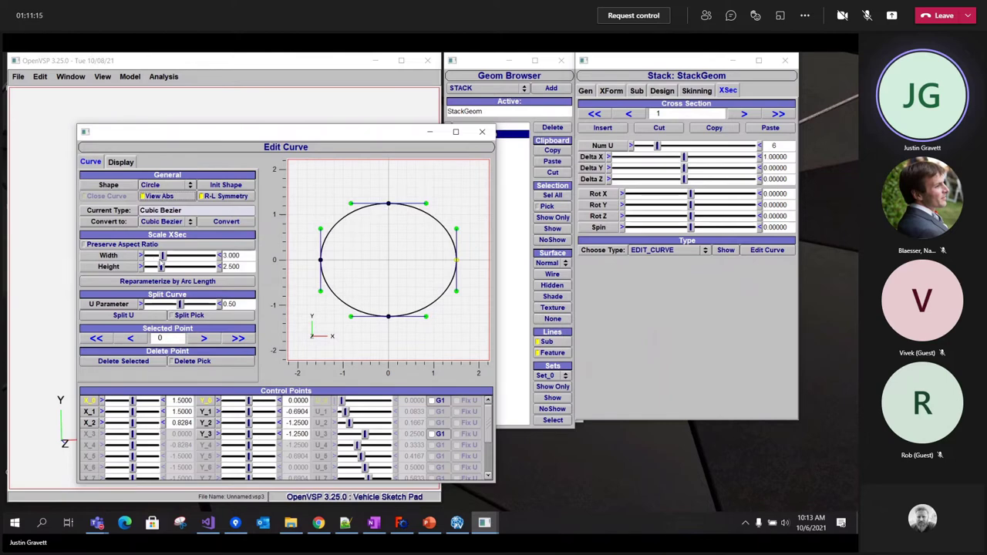
pyautogui.moveTo(161, 255); pyautogui.dragTo(170, 259)
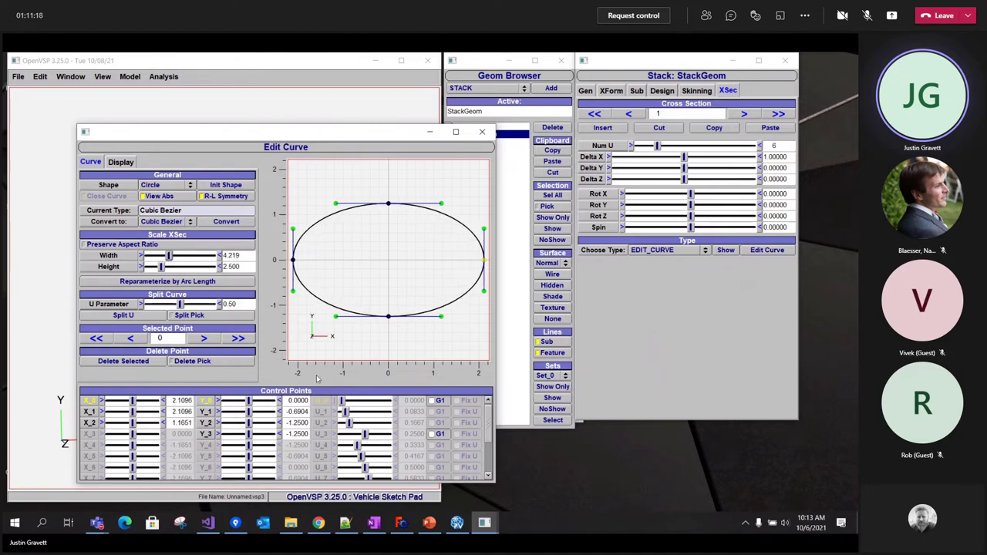
pyautogui.click(180, 197)
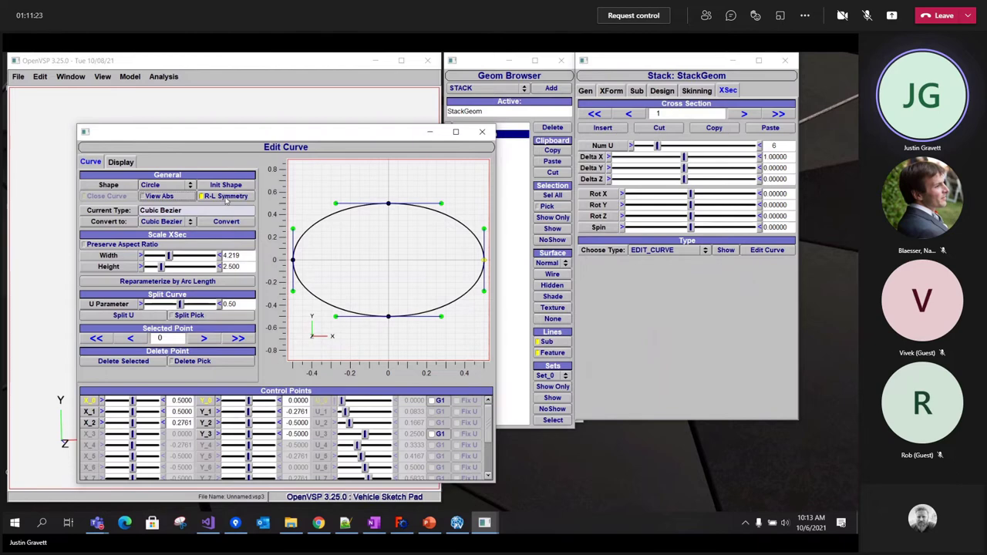
# Drag the side points, turning off R-L Symmetry to move left and right points independently.
pyautogui.moveTo(483, 259)
pyautogui.mouseDown()
pyautogui.moveTo(479, 244)
pyautogui.moveTo(476, 268)
pyautogui.mouseUp()
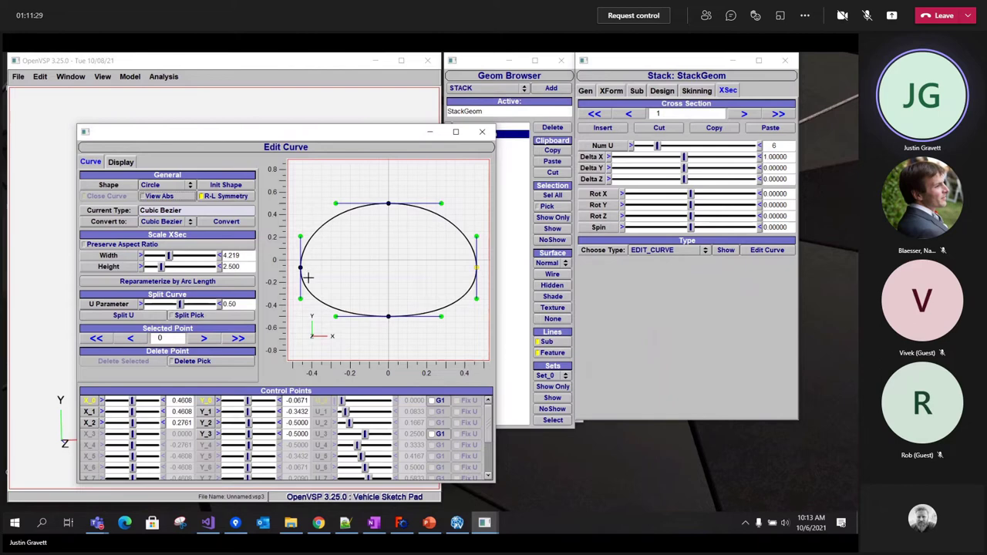
pyautogui.click(223, 199)
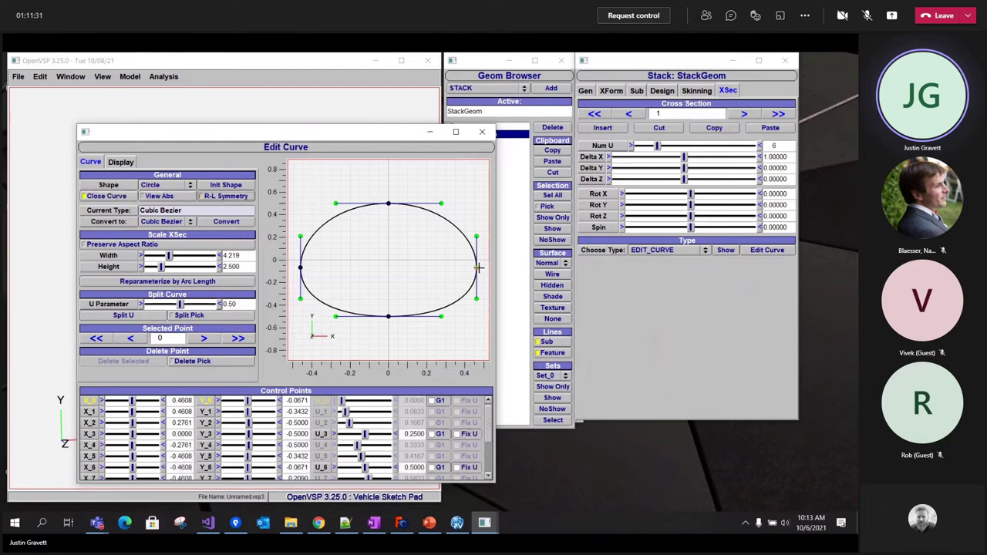
pyautogui.moveTo(479, 268); pyautogui.dragTo(466, 267)
pyautogui.moveTo(301, 268)
pyautogui.mouseDown()
pyautogui.moveTo(307, 237)
pyautogui.moveTo(313, 270)
pyautogui.mouseUp()
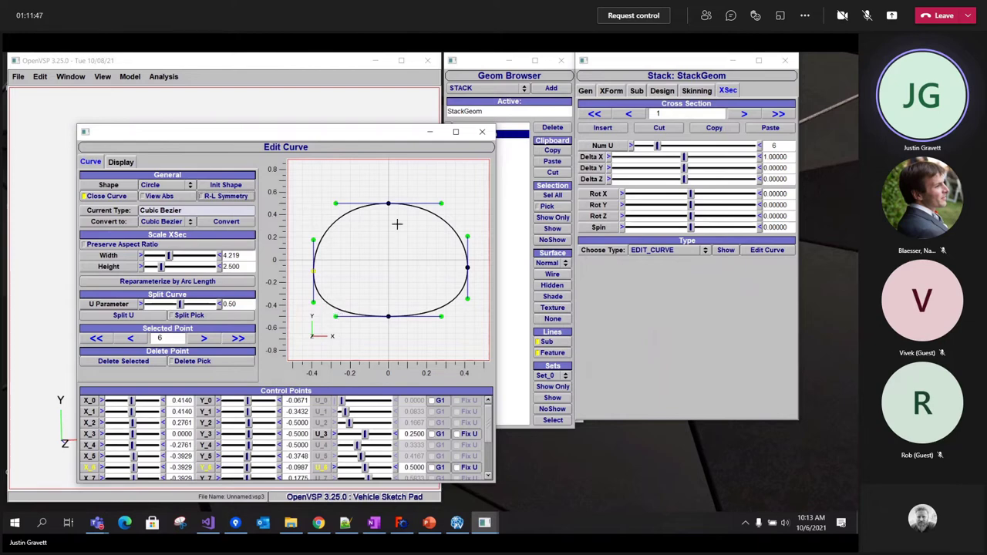
# Convert the curve to a different curve type such as Linear or Spline.
pyautogui.click(189, 222)
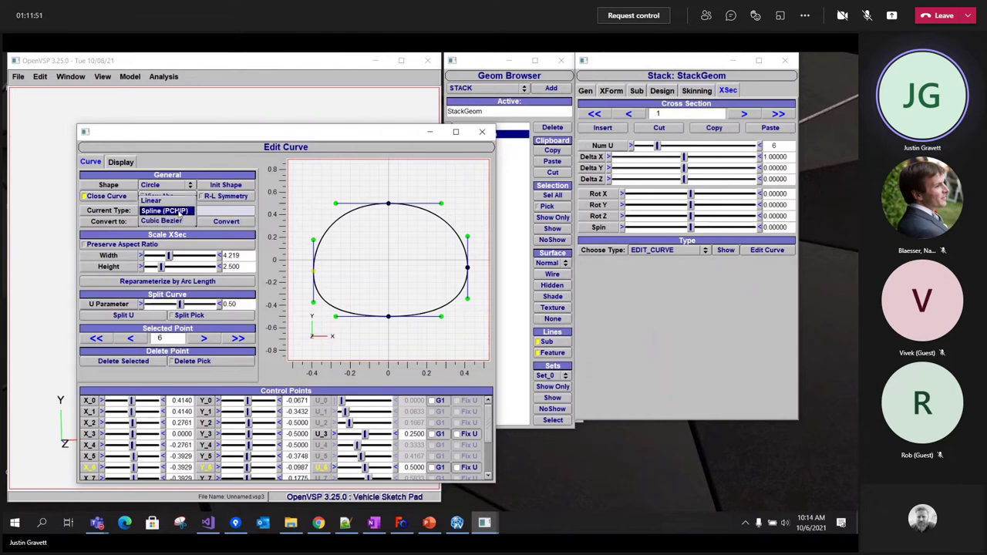
pyautogui.click(804, 16)
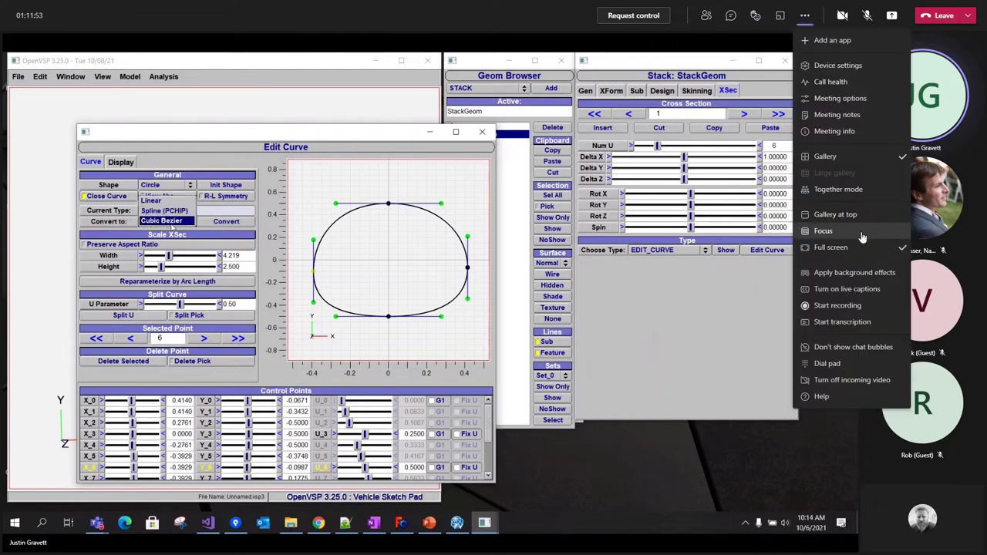
pyautogui.click(877, 214)
pyautogui.click(205, 204)
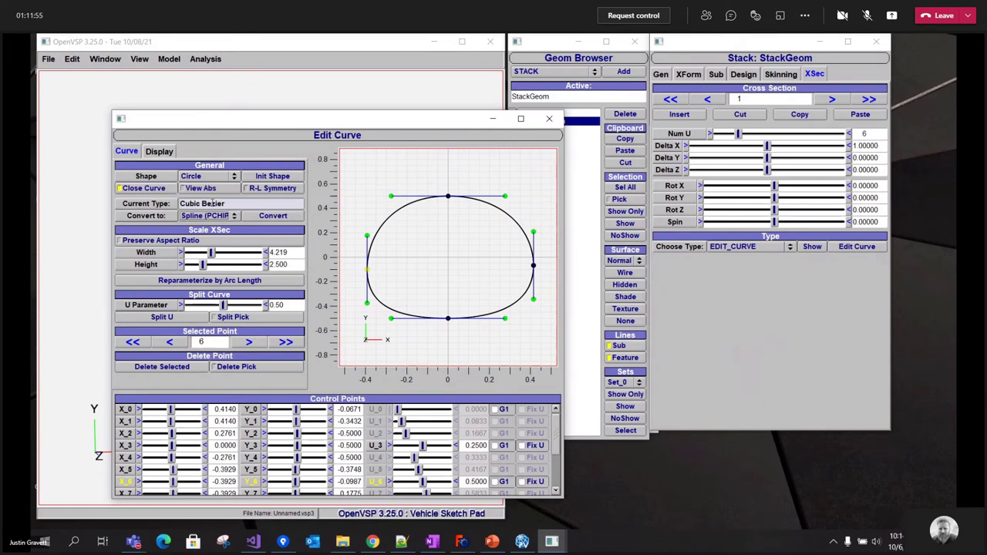
pyautogui.click(285, 219)
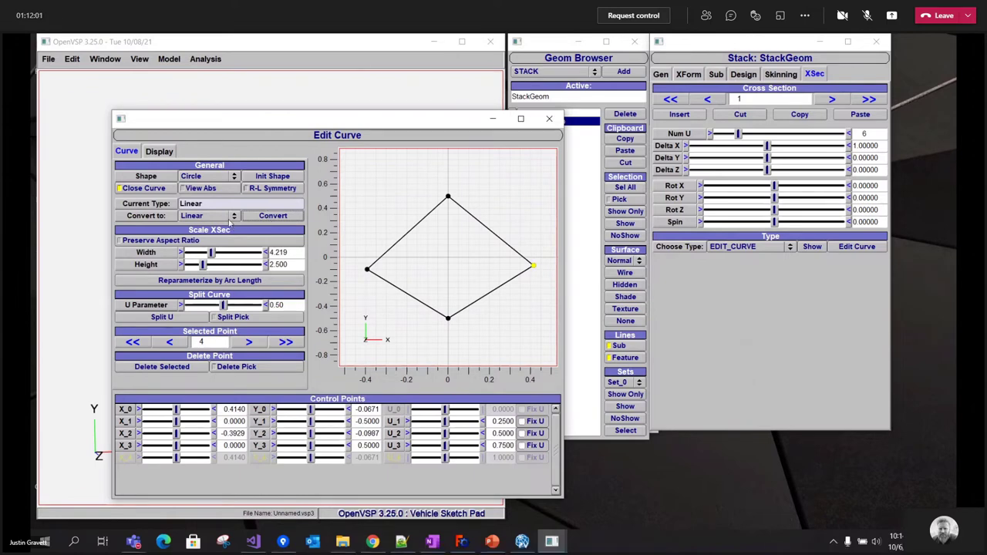
# Convert the curve back to Cubic Bezier and re-initialize it to the starting shape.
pyautogui.click(231, 219)
pyautogui.click(229, 235)
pyautogui.click(249, 220)
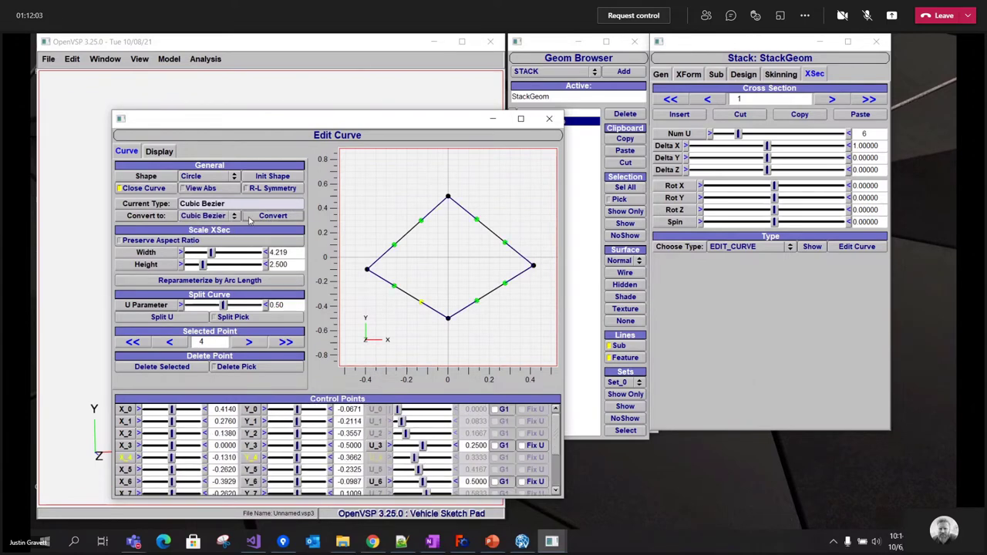
pyautogui.click(264, 178)
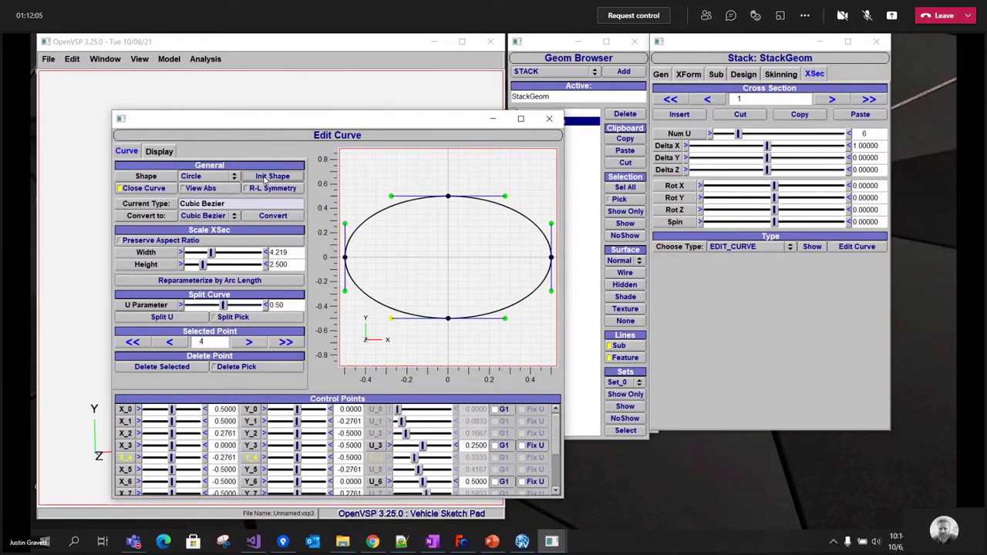
# Scale the ellipse proportionally to 5.018 × 2.973 in absolute values and nudge the U Parameter.
pyautogui.click(173, 244)
pyautogui.moveTo(203, 265); pyautogui.dragTo(217, 261)
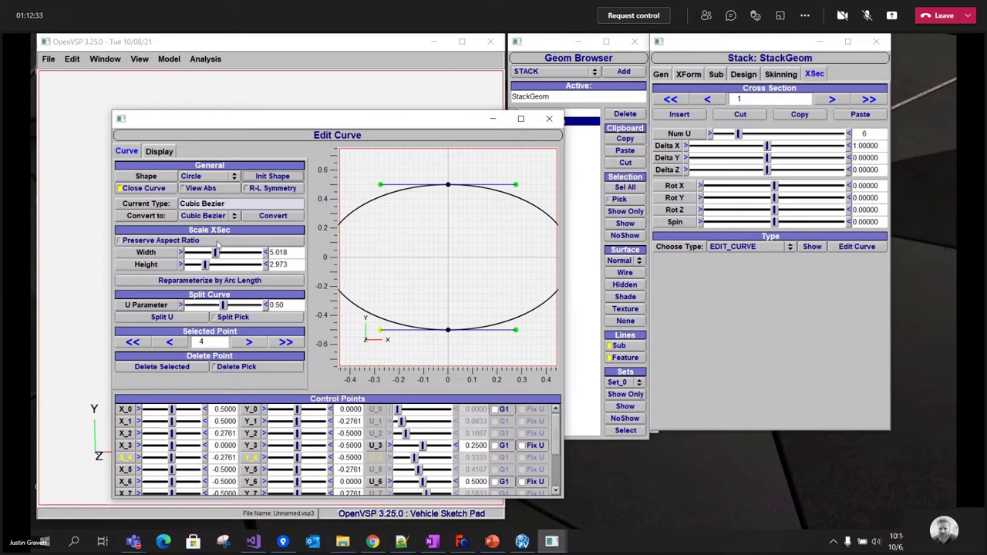
pyautogui.click(216, 190)
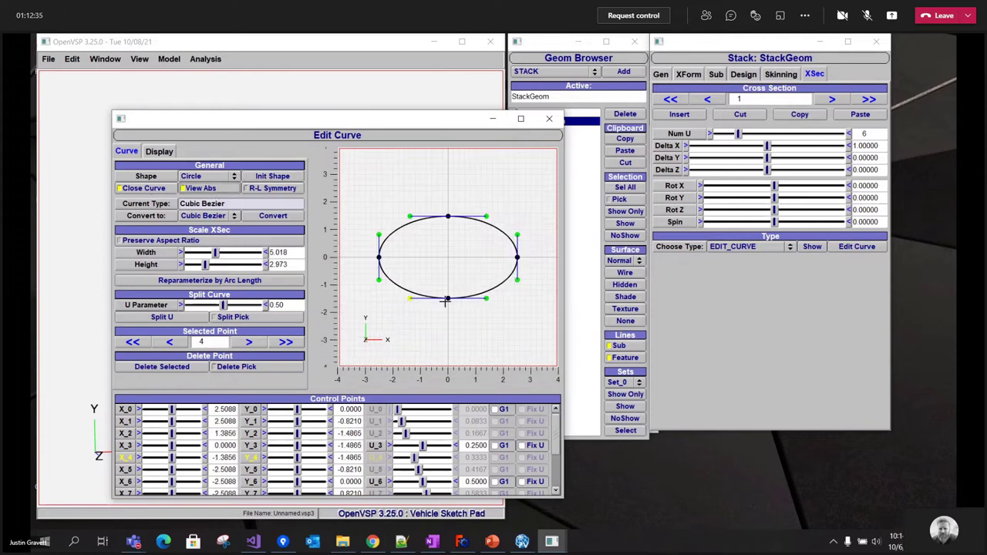
pyautogui.click(228, 307)
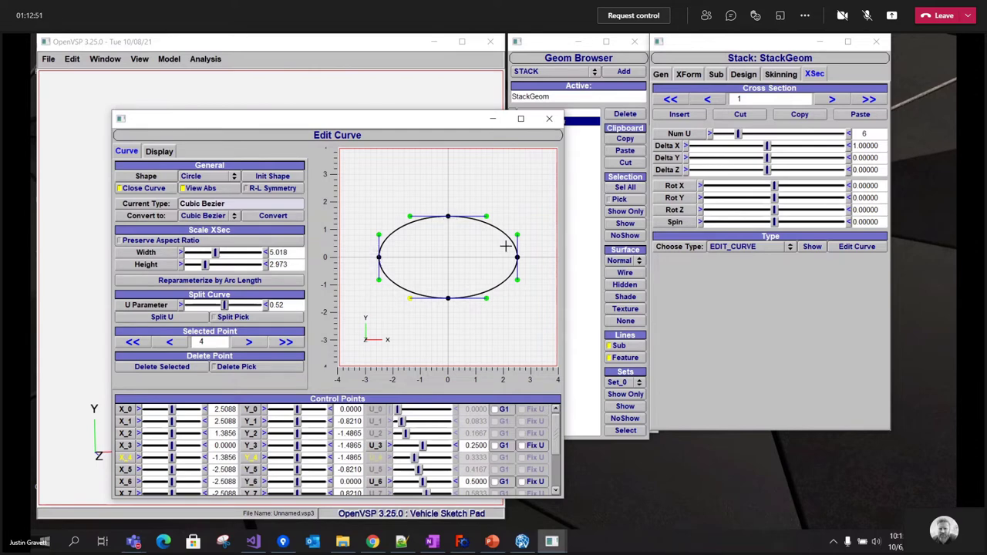
# Split the curve at U 0.12, then split-pick a point at its upper left.
pyautogui.tripleClick(287, 305)
pyautogui.write('0.')
pyautogui.click(164, 317)
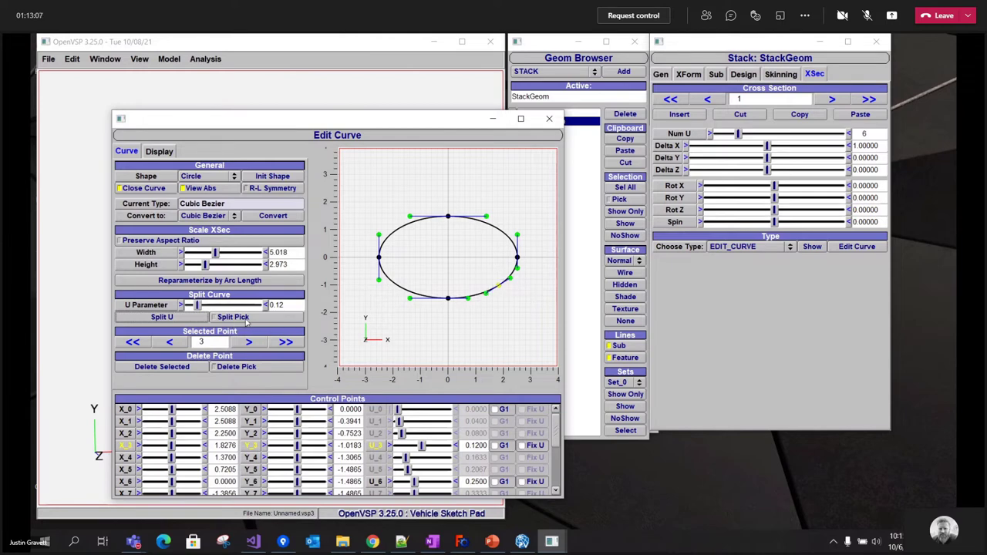
pyautogui.click(245, 319)
pyautogui.click(398, 229)
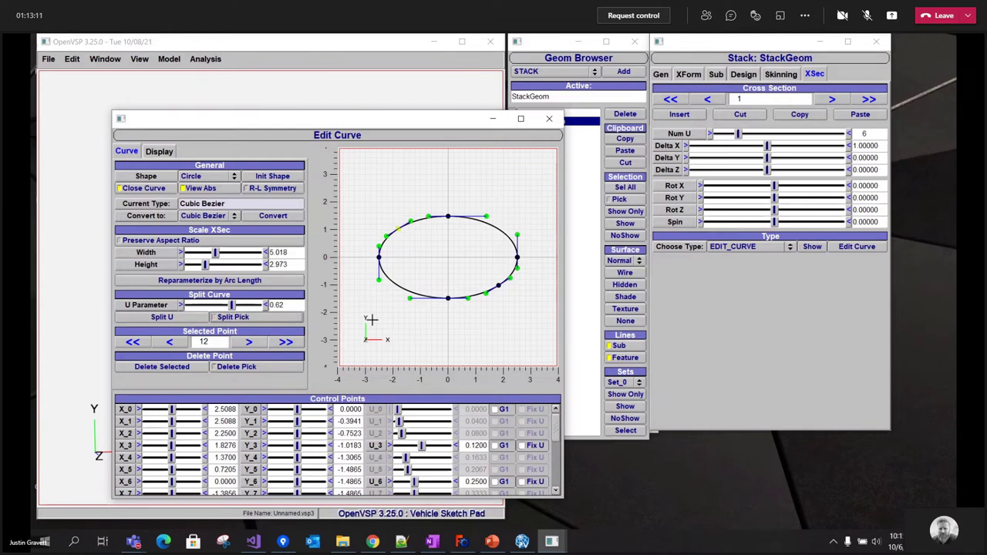
# Delete control point 3, then delete the upper-left point by picking it on the curve.
pyautogui.click(170, 342)
pyautogui.click(169, 343)
pyautogui.click(173, 343)
pyautogui.click(173, 343)
pyautogui.click(176, 344)
pyautogui.click(178, 344)
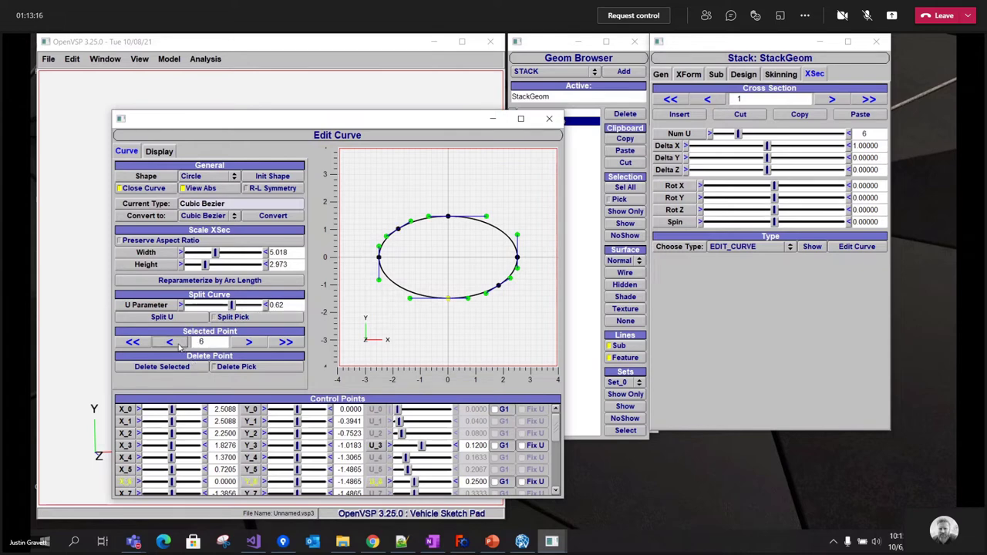
pyautogui.click(249, 342)
pyautogui.click(249, 342)
pyautogui.click(248, 343)
pyautogui.click(249, 343)
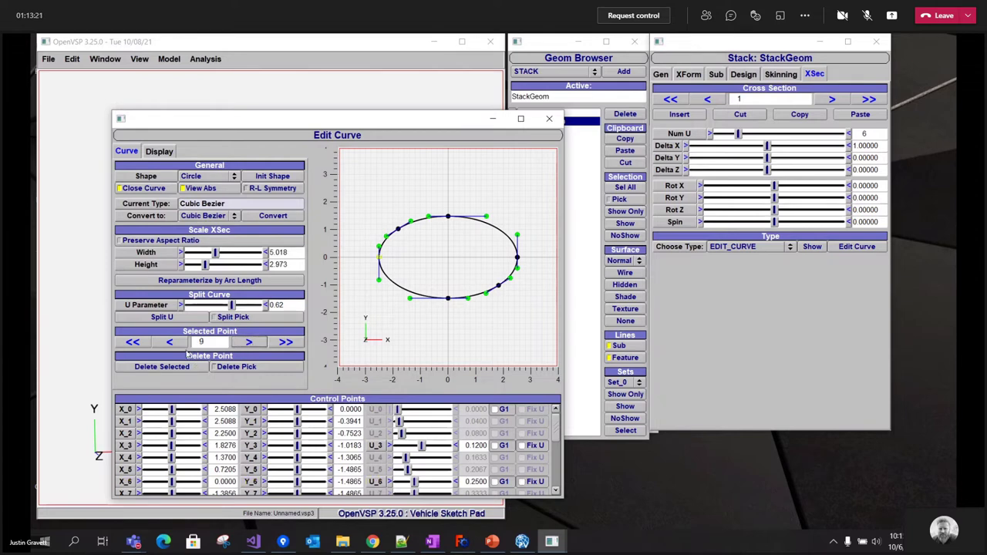
pyautogui.click(171, 343)
pyautogui.click(172, 343)
pyautogui.click(171, 342)
pyautogui.click(171, 342)
pyautogui.click(171, 342)
pyautogui.click(170, 343)
pyautogui.click(162, 367)
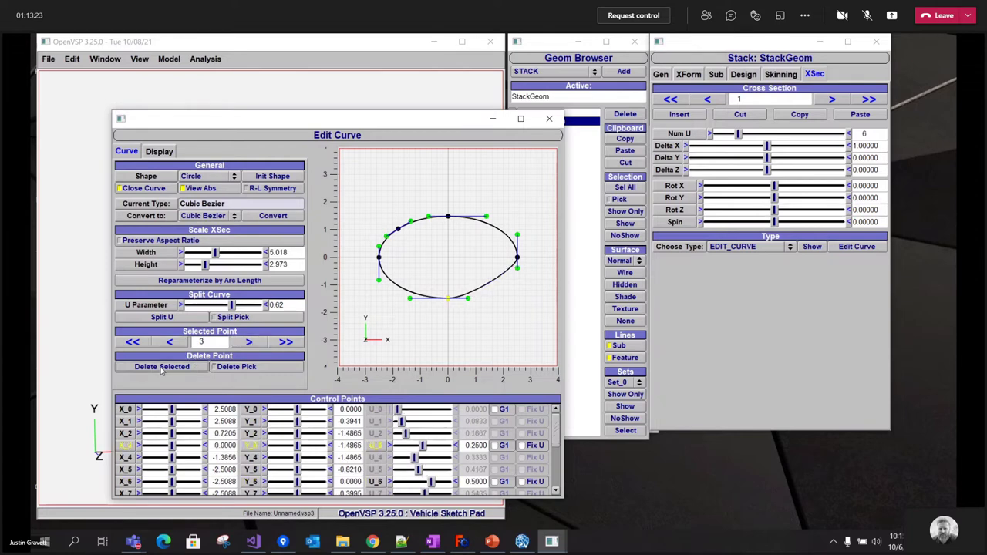
pyautogui.click(252, 368)
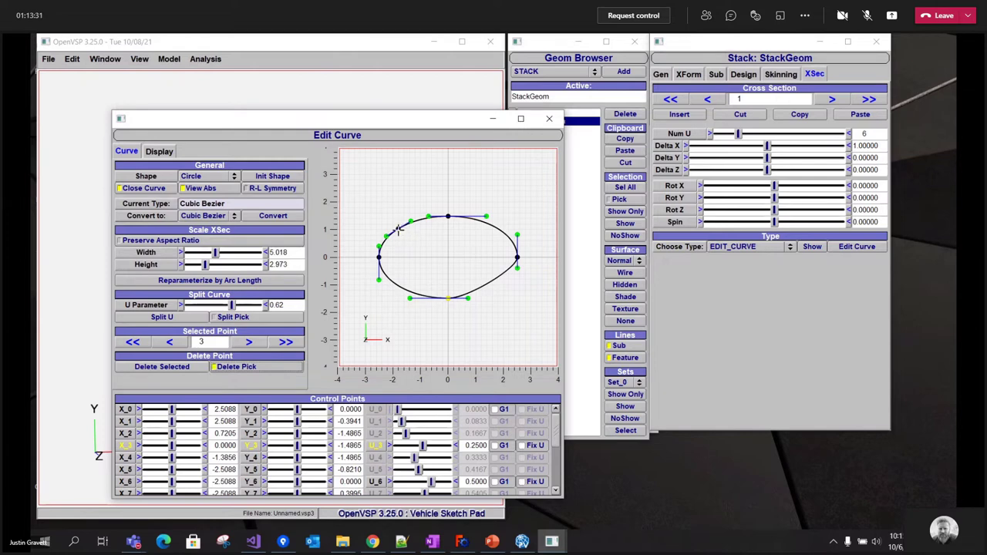
pyautogui.click(398, 229)
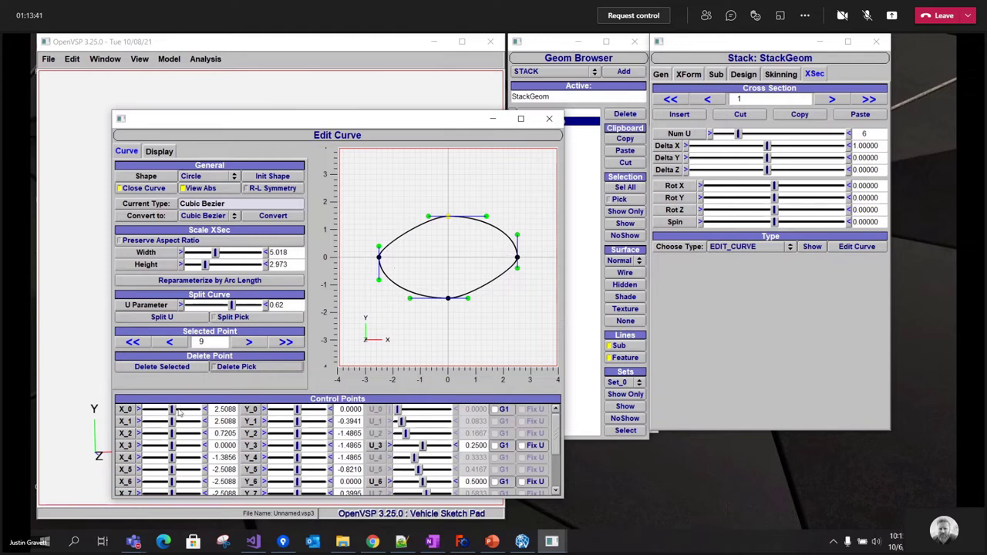
# Pull the right point inward to X 1.9042 and view the 3D model in isometric.
pyautogui.moveTo(178, 414); pyautogui.dragTo(175, 417)
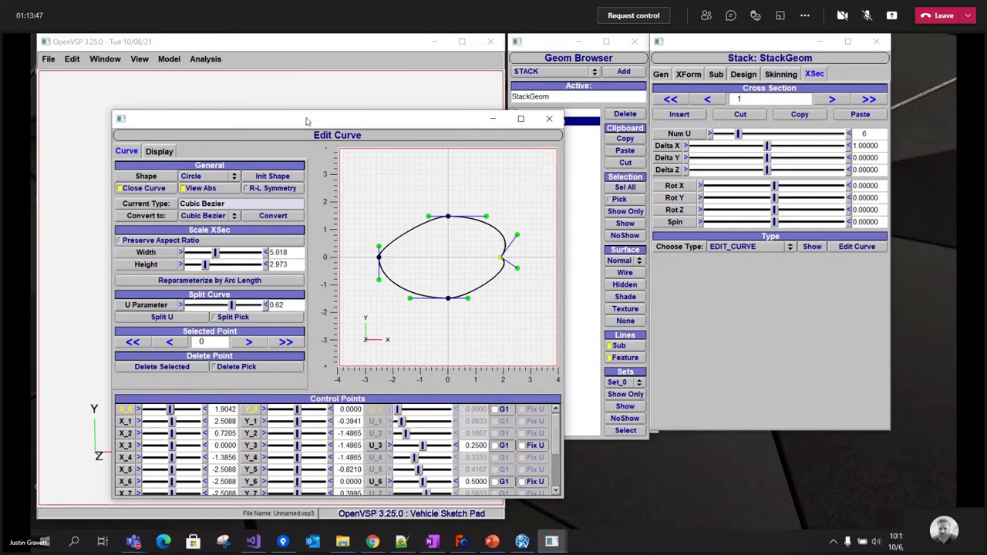
pyautogui.moveTo(309, 121); pyautogui.dragTo(704, 98)
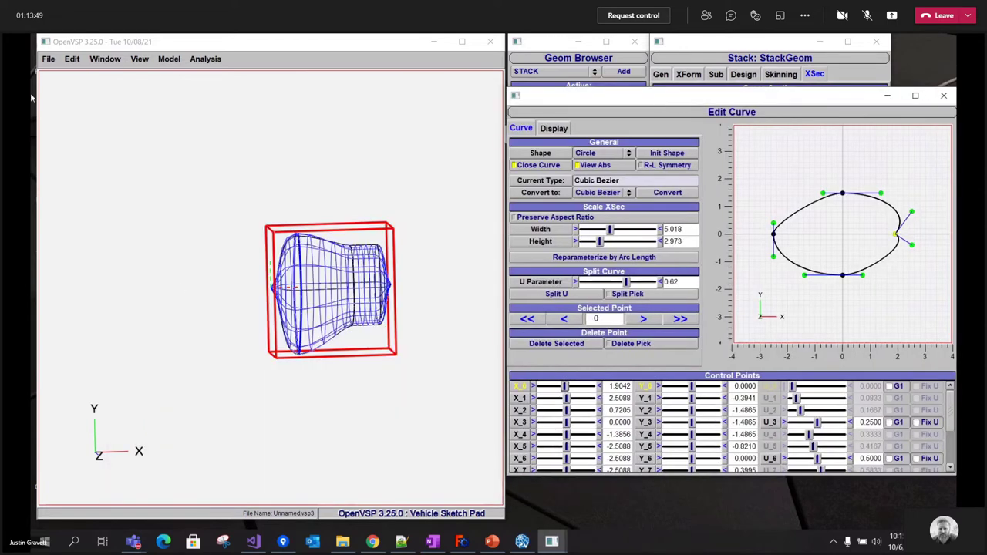
pyautogui.click(139, 58)
pyautogui.click(147, 110)
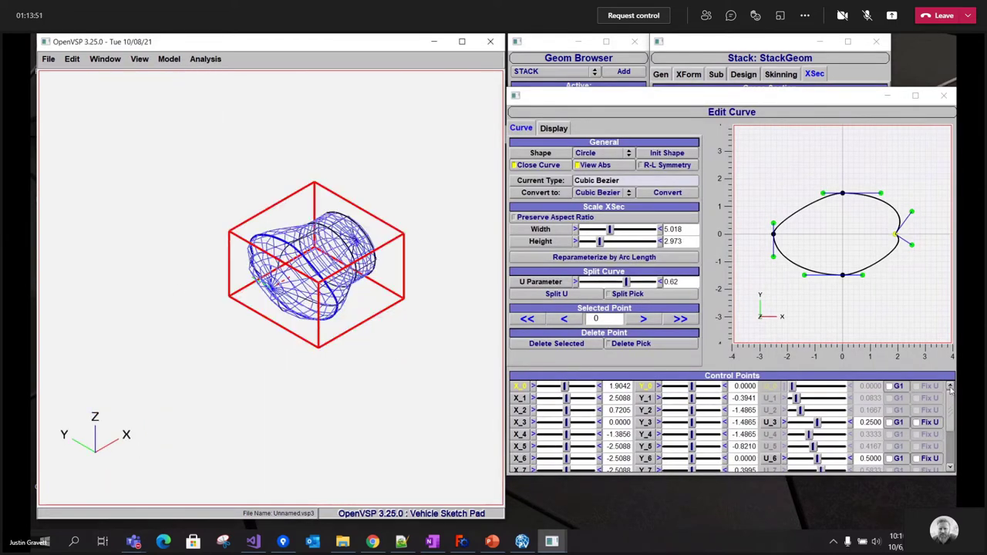
pyautogui.moveTo(737, 99); pyautogui.dragTo(685, 71)
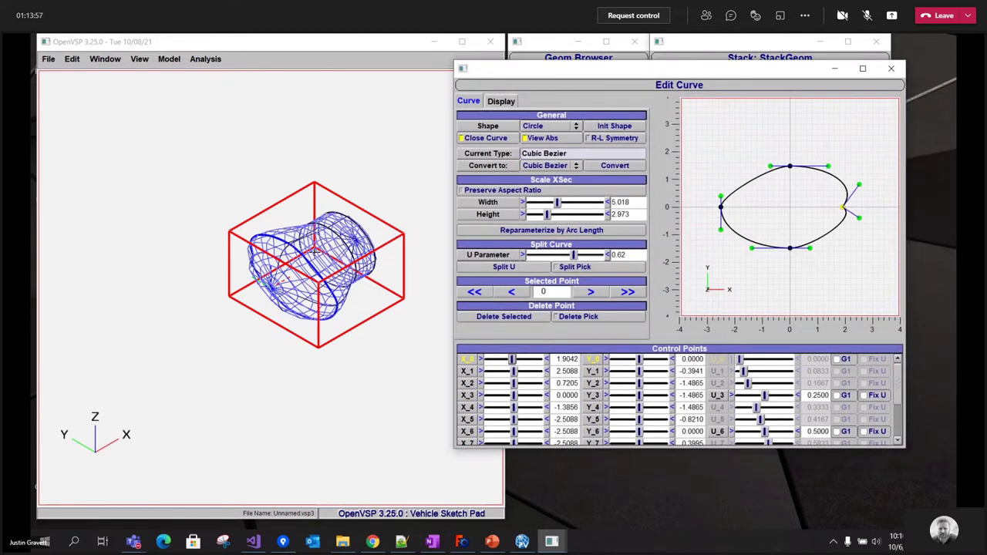
pyautogui.moveTo(318, 253); pyautogui.dragTo(223, 287, button='middle')
# Shift U_3, apply G1 and raise the bottom point's right handle, then re-initialize the ellipse.
pyautogui.moveTo(765, 395)
pyautogui.mouseDown()
pyautogui.moveTo(776, 401)
pyautogui.moveTo(752, 396)
pyautogui.moveTo(761, 396)
pyautogui.mouseUp()
pyautogui.moveTo(205, 381); pyautogui.dragTo(255, 364)
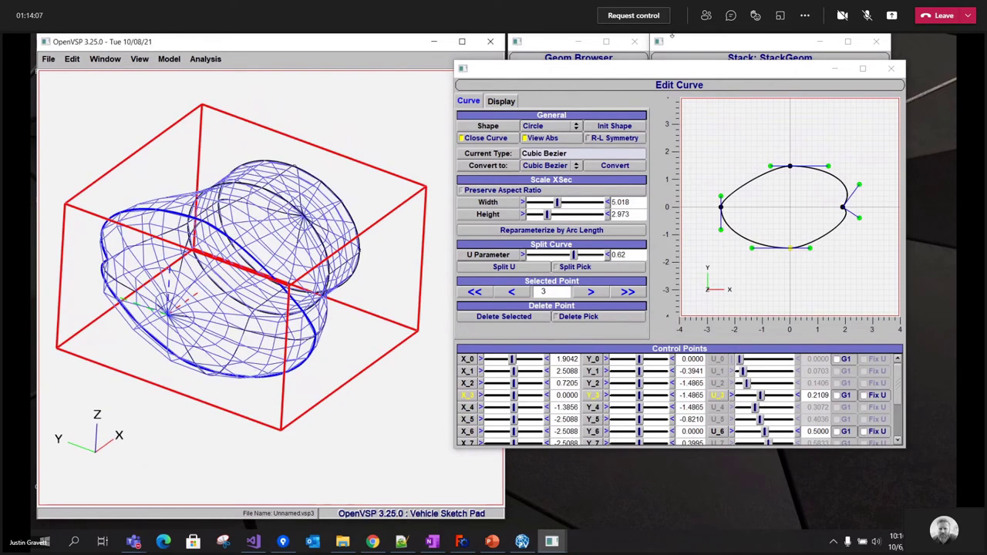
pyautogui.moveTo(639, 71); pyautogui.dragTo(623, 60)
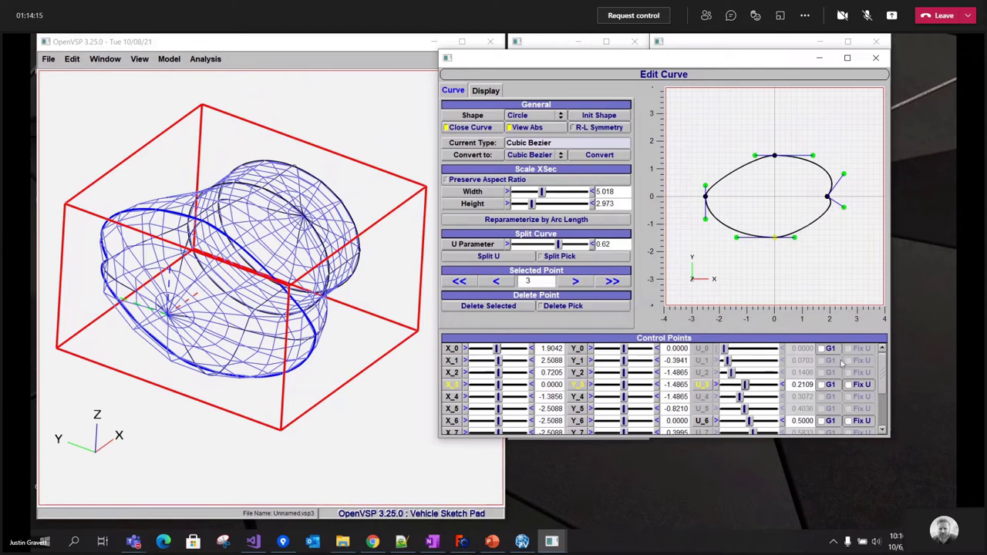
pyautogui.click(821, 388)
pyautogui.moveTo(794, 237)
pyautogui.mouseDown()
pyautogui.moveTo(802, 248)
pyautogui.moveTo(797, 235)
pyautogui.mouseUp()
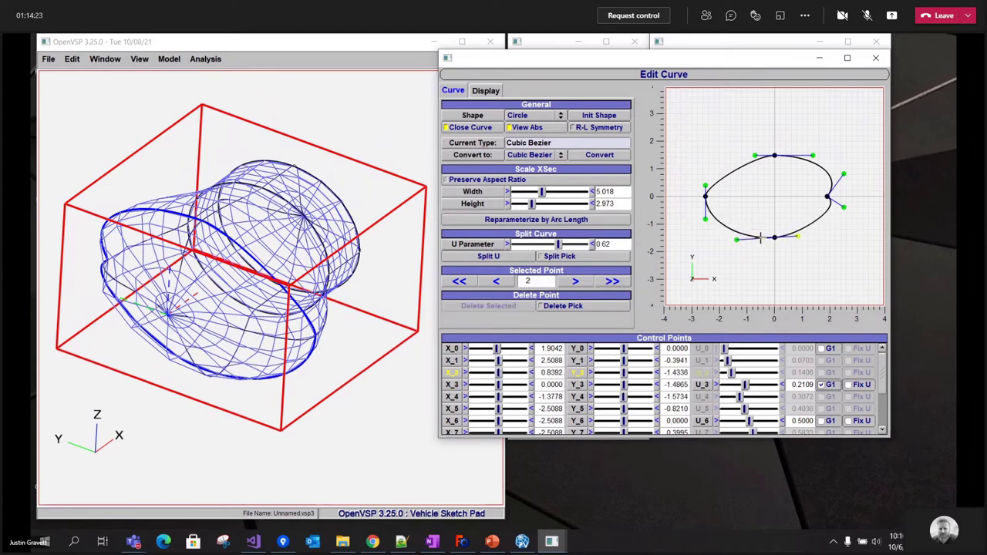
pyautogui.click(821, 384)
pyautogui.click(804, 236)
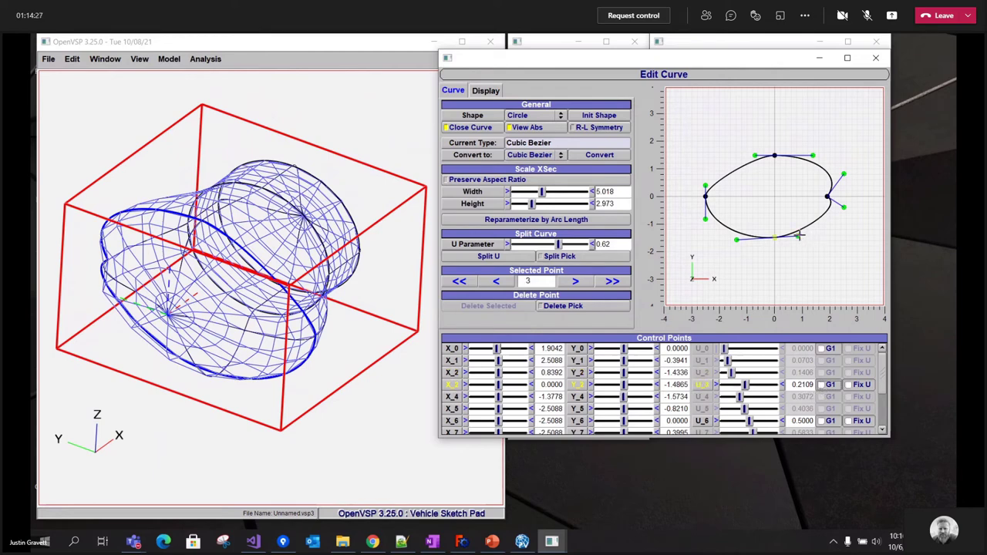
pyautogui.moveTo(799, 236)
pyautogui.mouseDown()
pyautogui.moveTo(804, 245)
pyautogui.moveTo(805, 223)
pyautogui.moveTo(784, 241)
pyautogui.mouseUp()
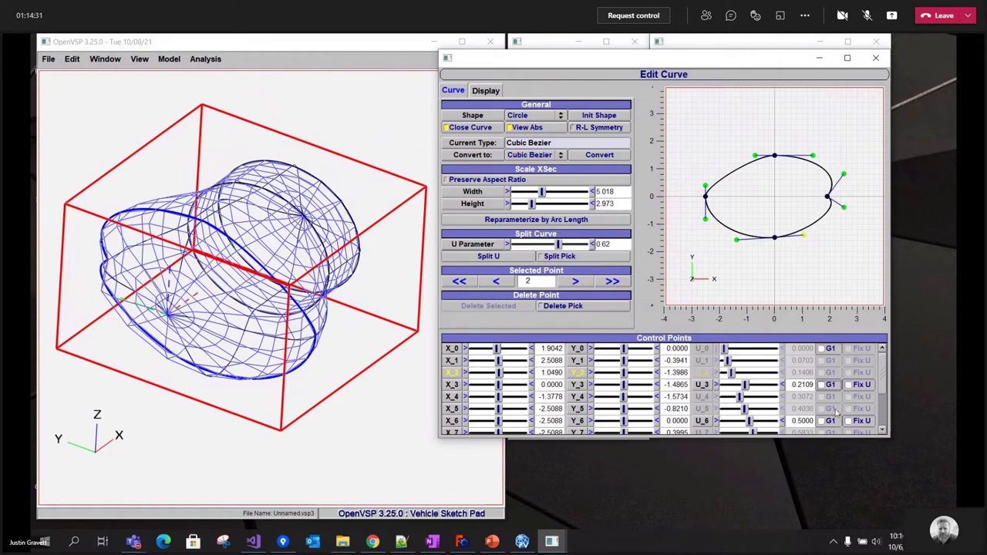
pyautogui.click(584, 118)
# Convert the ellipse into a Linear curve, forming a diamond.
pyautogui.click(561, 155)
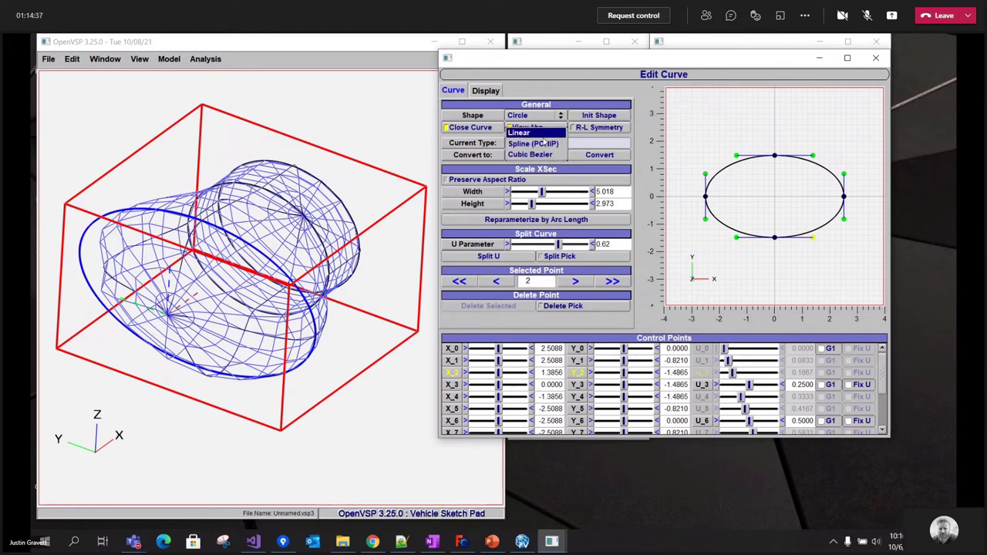
pyautogui.click(540, 134)
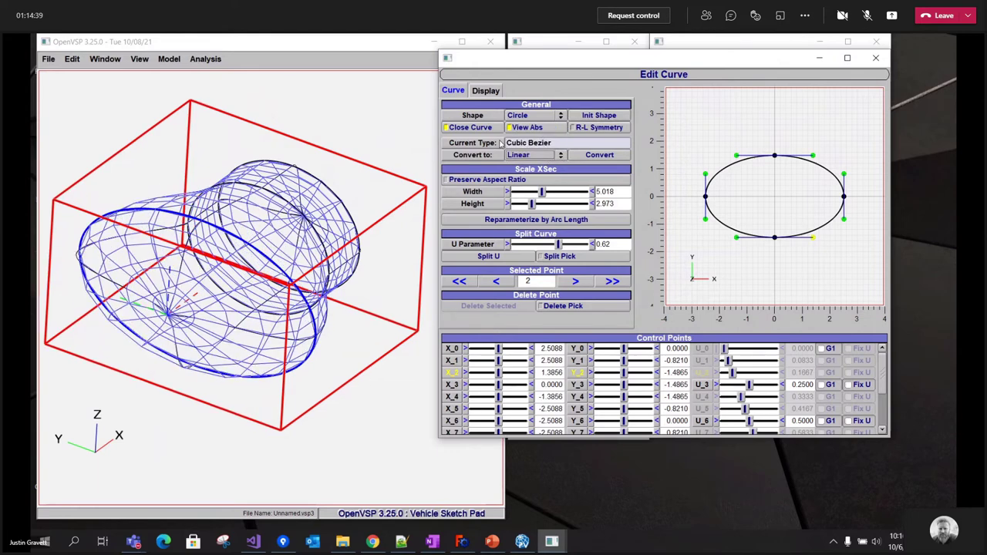
pyautogui.click(598, 155)
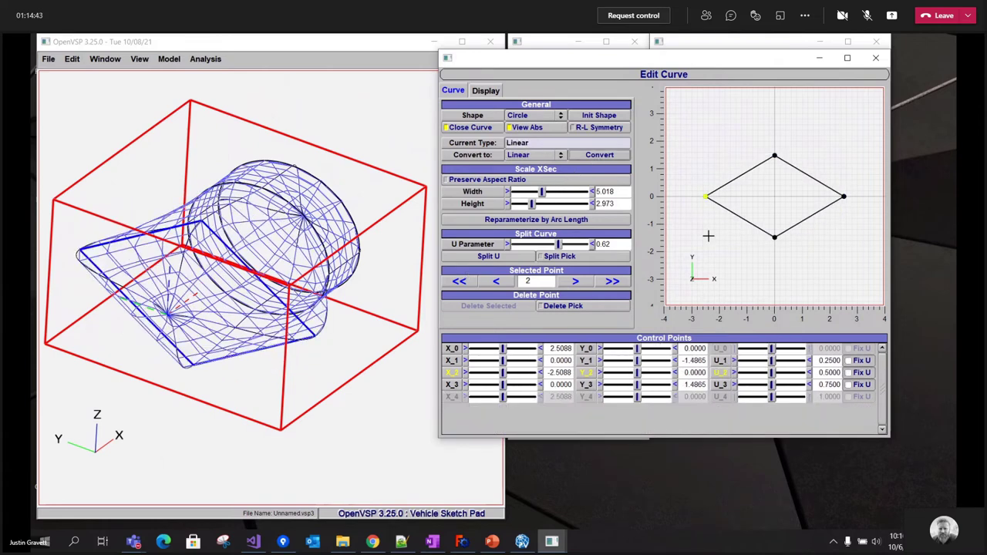
pyautogui.moveTo(699, 61); pyautogui.dragTo(683, 60)
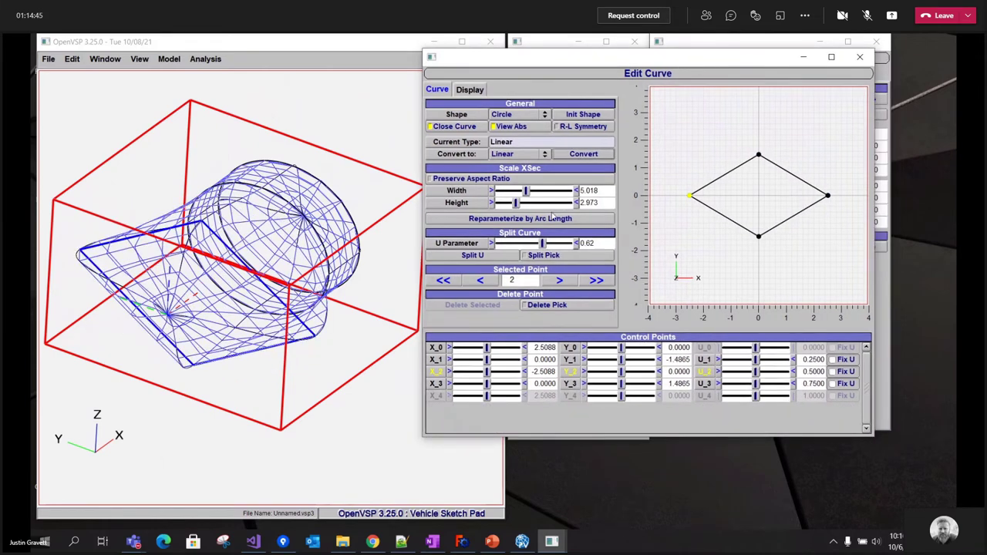
# Split-pick a fifth point on the lower-right edge at X 2.0691, Y -0.2605.
pyautogui.click(542, 257)
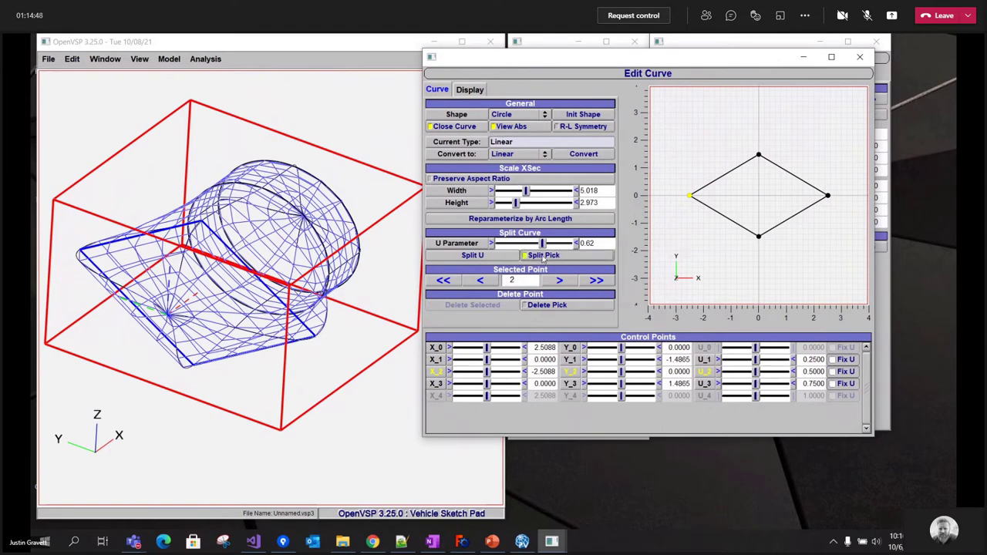
pyautogui.click(816, 203)
pyautogui.click(171, 356)
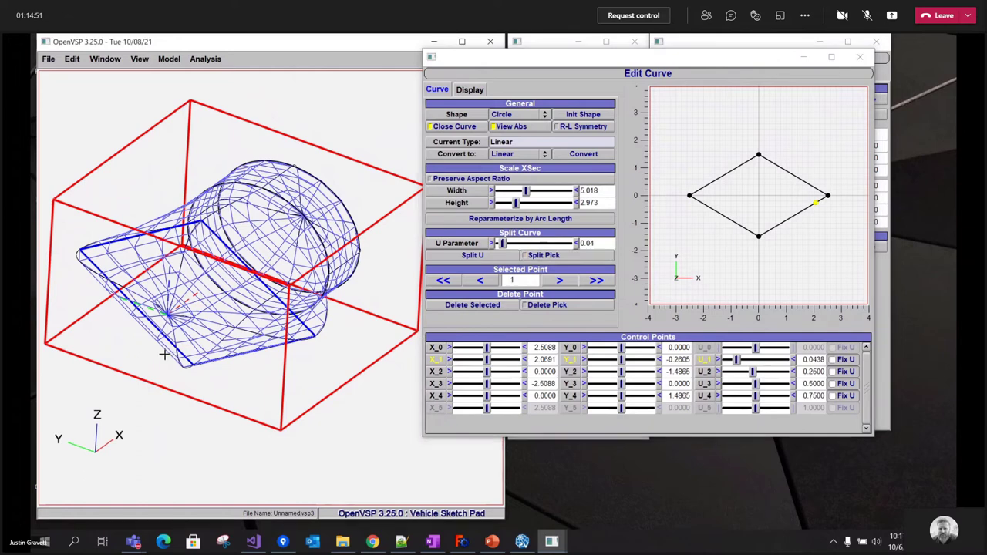
# Raise the stack's Num_W to 57 in the Gen tab and rotate the denser 3D wireframe.
pyautogui.moveTo(509, 57); pyautogui.dragTo(586, 185)
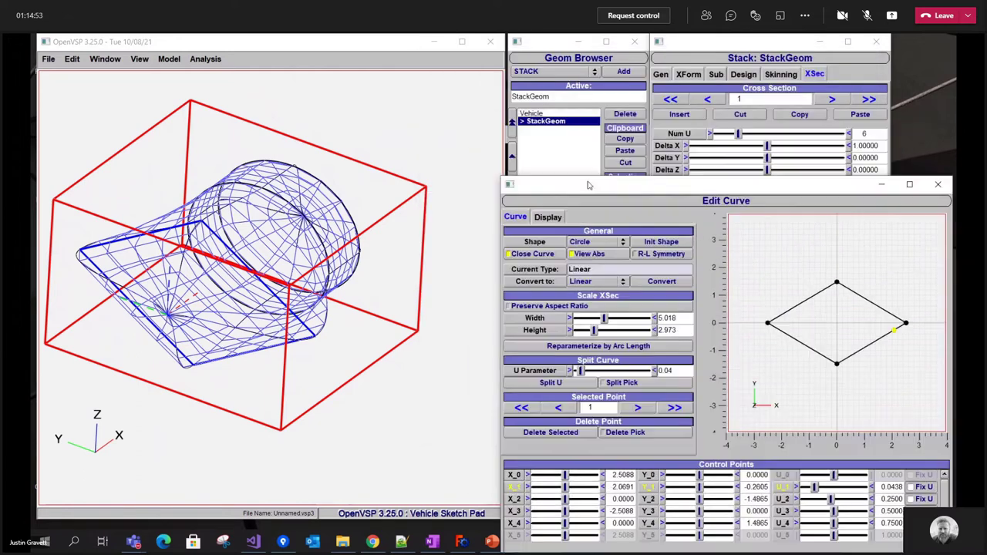
pyautogui.click(661, 74)
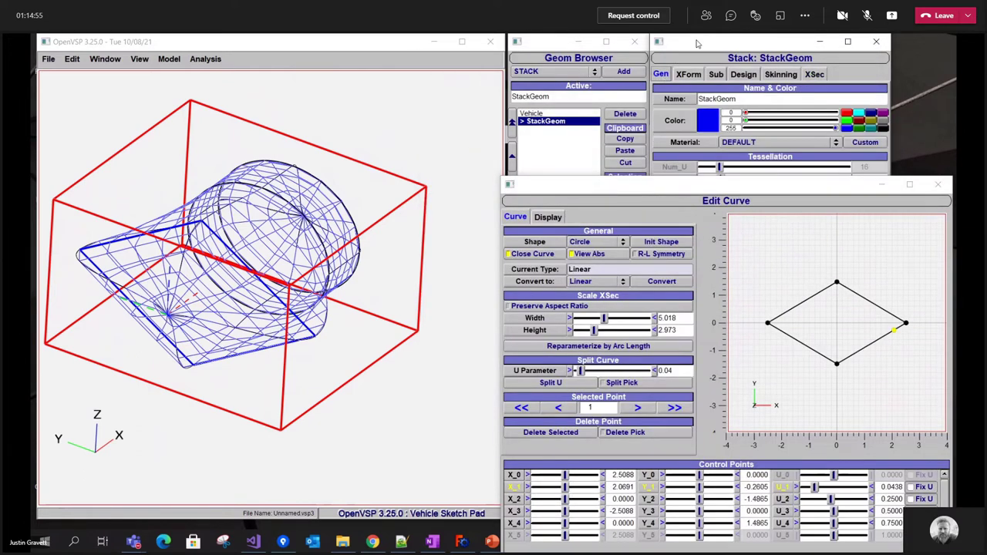
pyautogui.moveTo(696, 43); pyautogui.dragTo(320, 127)
pyautogui.moveTo(349, 258); pyautogui.dragTo(393, 258)
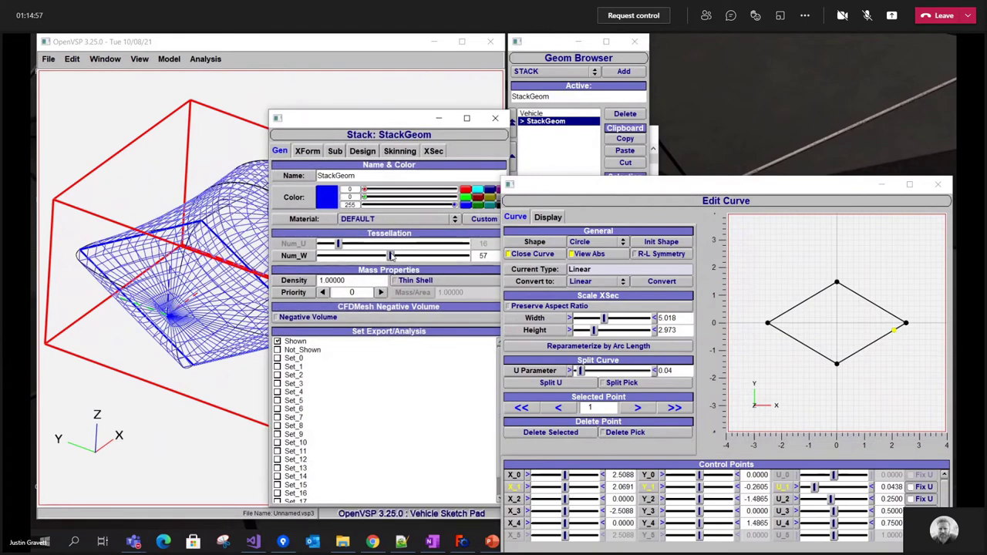
pyautogui.moveTo(328, 123); pyautogui.dragTo(718, 70)
pyautogui.moveTo(682, 185); pyautogui.dragTo(528, 74)
pyautogui.moveTo(149, 324); pyautogui.dragTo(272, 311)
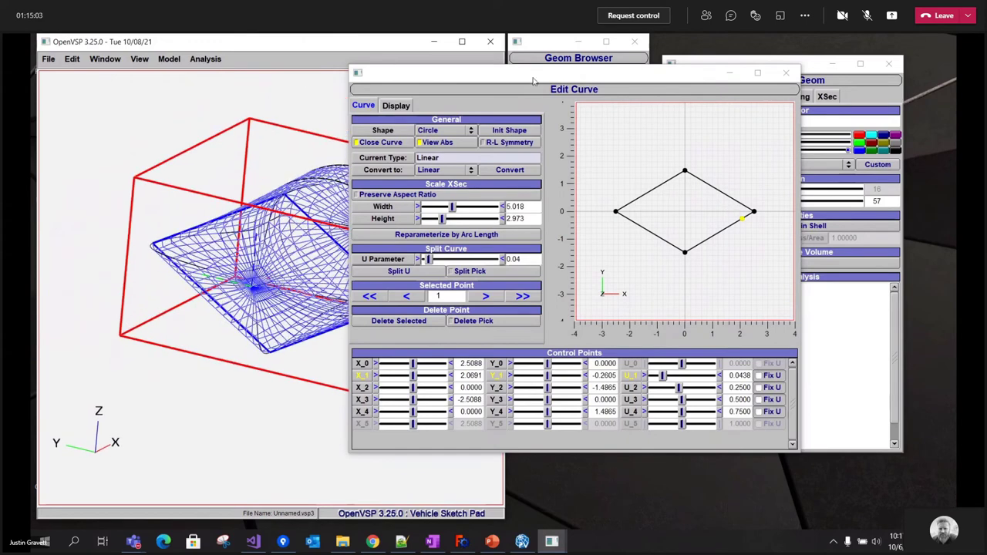
pyautogui.moveTo(532, 77); pyautogui.dragTo(697, 101)
pyautogui.moveTo(332, 287); pyautogui.dragTo(265, 214)
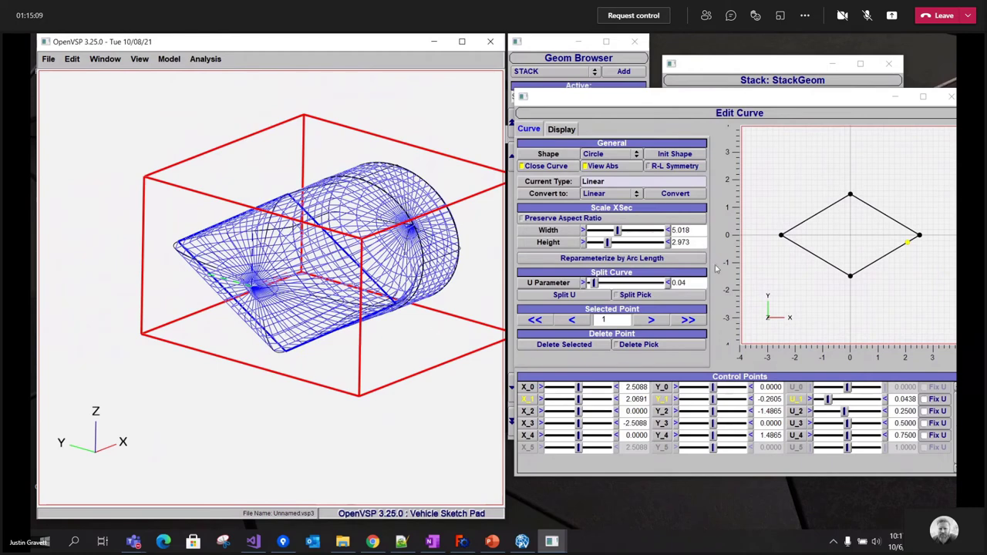
# Slide the added point to X 0.3846, Y -1.2762 (U 0.0438) and inspect the model from several angles.
pyautogui.moveTo(909, 241); pyautogui.dragTo(864, 264)
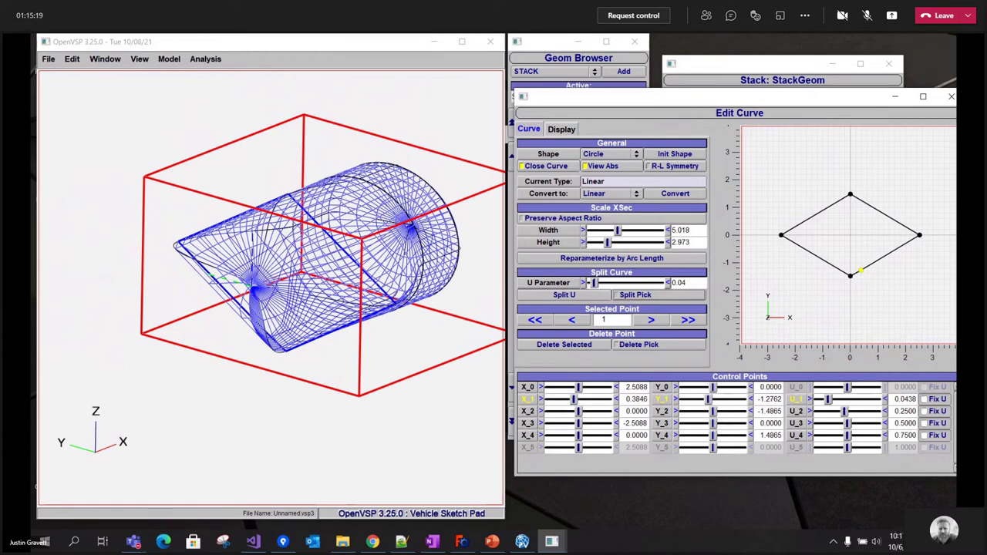
pyautogui.moveTo(732, 106); pyautogui.dragTo(717, 98)
pyautogui.moveTo(203, 385); pyautogui.dragTo(343, 312)
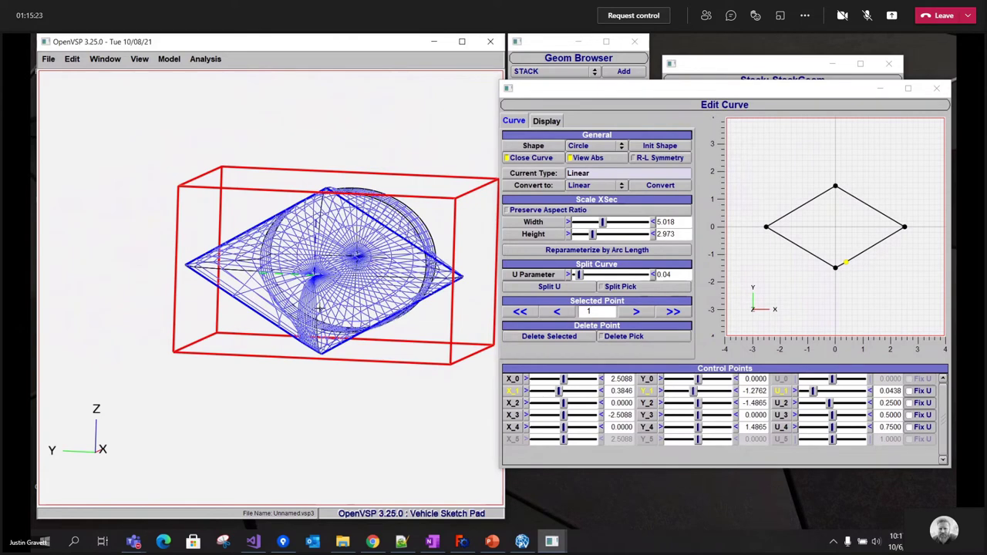
pyautogui.moveTo(351, 254); pyautogui.dragTo(382, 235)
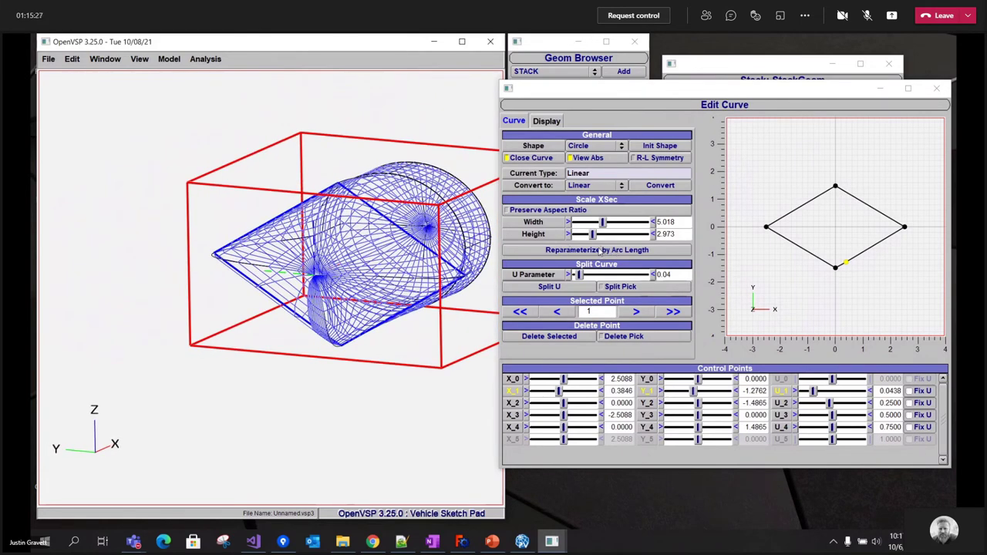
pyautogui.moveTo(749, 88); pyautogui.dragTo(678, 80)
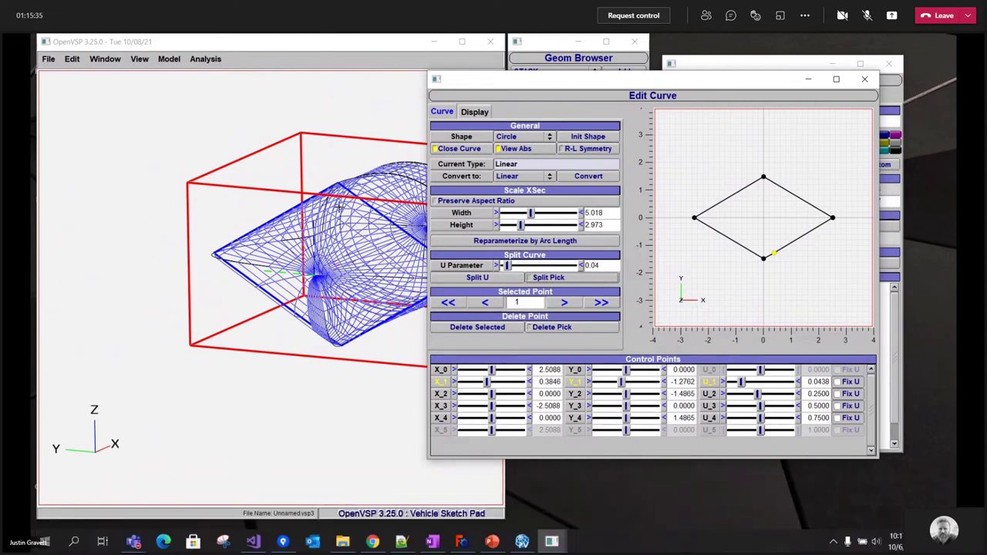
pyautogui.moveTo(565, 82); pyautogui.dragTo(676, 86)
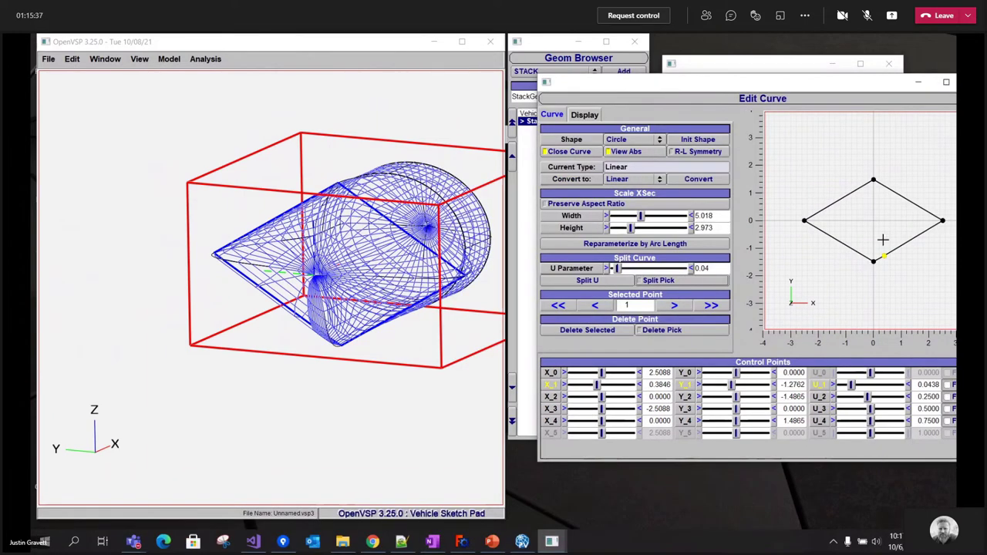
# Respace the diamond's points by arc length, slide the added point, and split the lower-left edge.
pyautogui.click(613, 245)
pyautogui.moveTo(368, 290); pyautogui.dragTo(344, 293)
pyautogui.moveTo(751, 85); pyautogui.dragTo(639, 74)
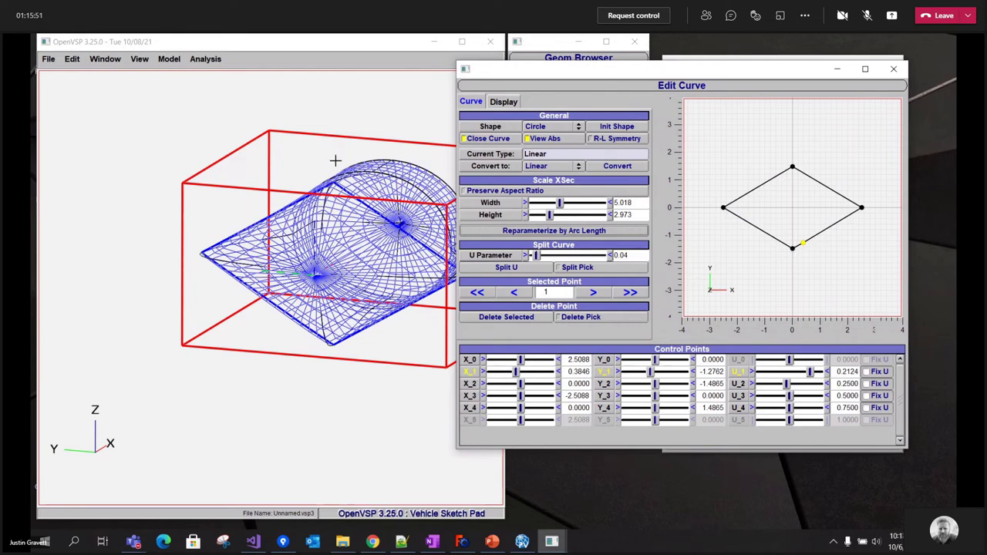
pyautogui.moveTo(677, 75); pyautogui.dragTo(588, 71)
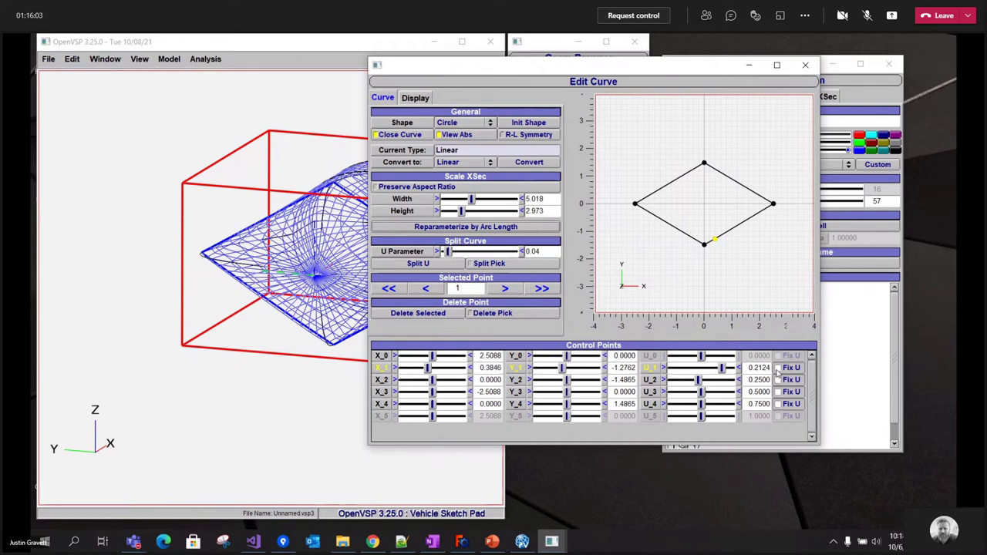
pyautogui.moveTo(715, 237); pyautogui.dragTo(736, 225)
pyautogui.moveTo(625, 69); pyautogui.dragTo(700, 75)
pyautogui.click(564, 269)
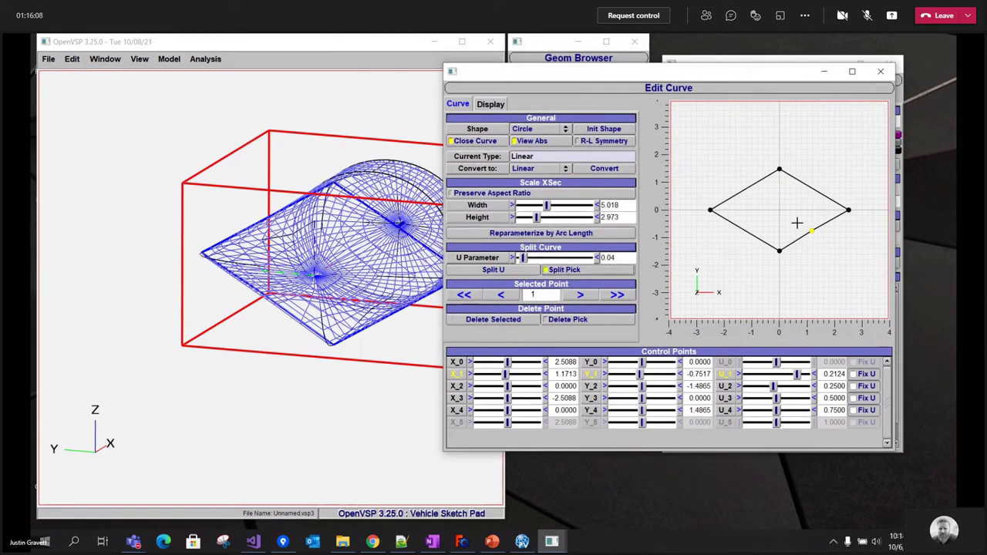
pyautogui.click(748, 232)
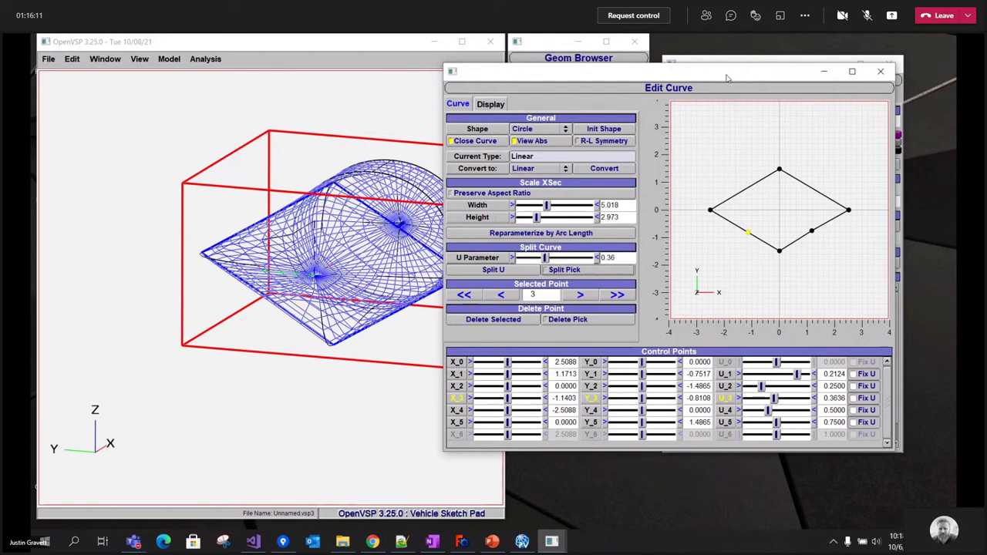
# Lower control point 1's U to 0.0230, fix it, and reparameterize by arc length.
pyautogui.moveTo(726, 77); pyautogui.dragTo(703, 73)
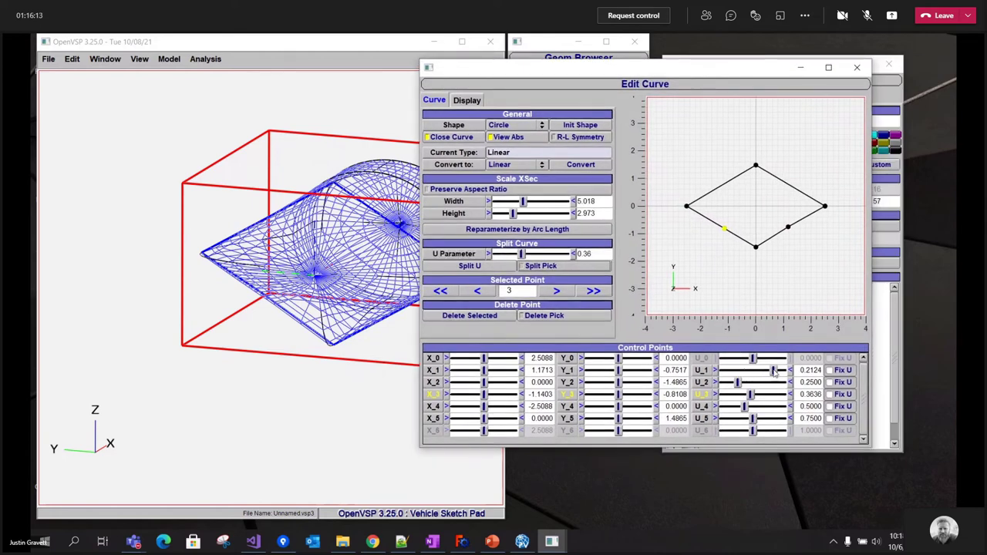
pyautogui.moveTo(774, 373); pyautogui.dragTo(728, 372)
pyautogui.moveTo(216, 328); pyautogui.dragTo(268, 315)
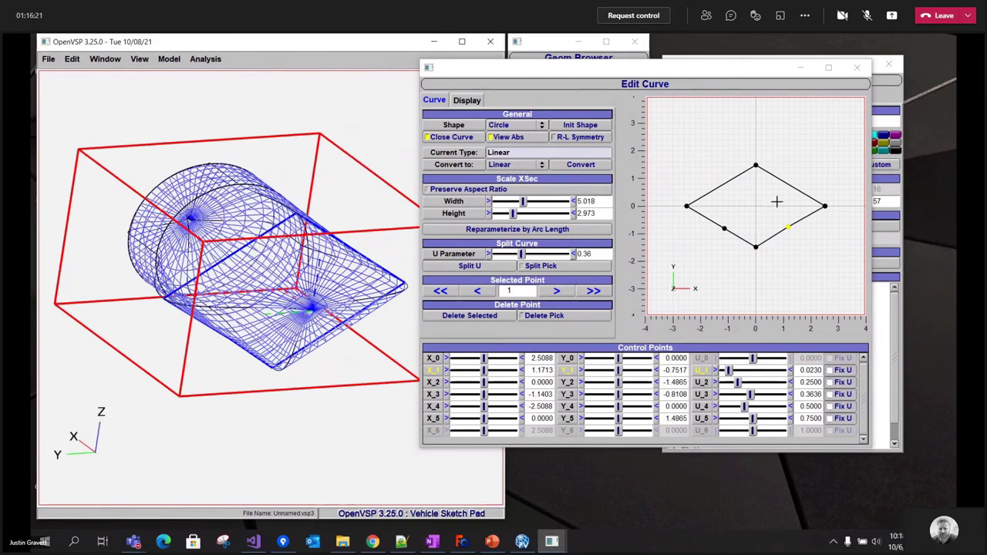
pyautogui.click(829, 371)
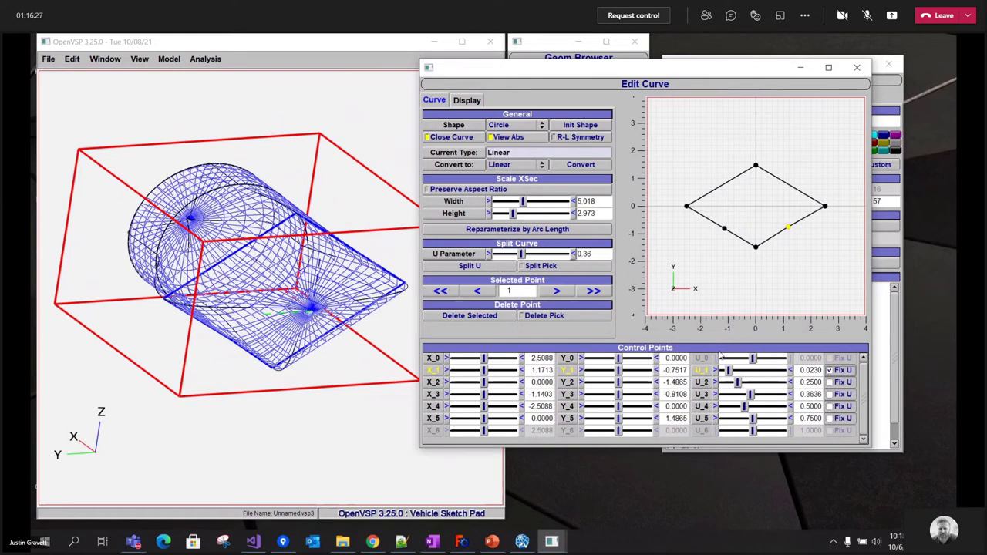
pyautogui.click(487, 230)
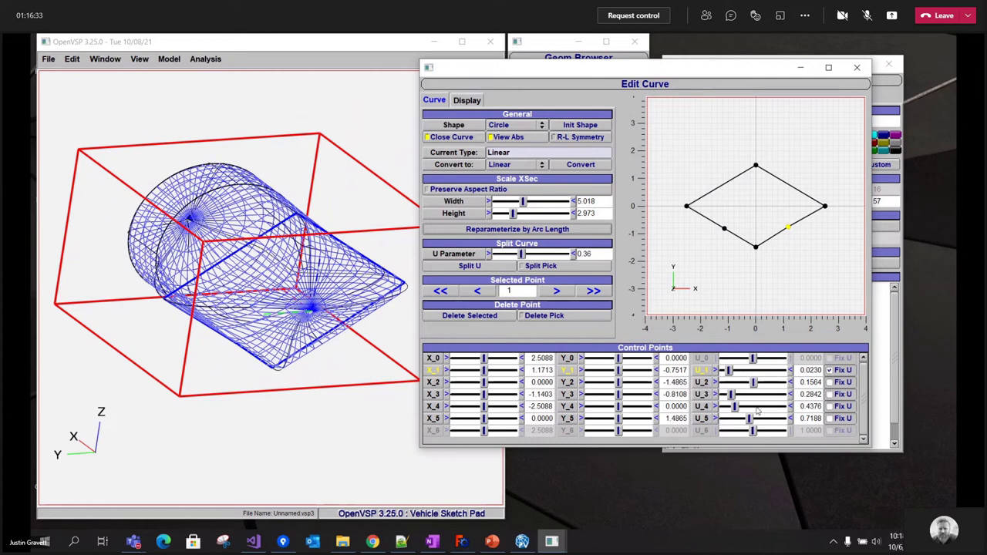
pyautogui.moveTo(694, 68); pyautogui.dragTo(596, 51)
# Convert the curve to cubic Bezier, then enable a background image and browse for its file.
pyautogui.click(481, 109)
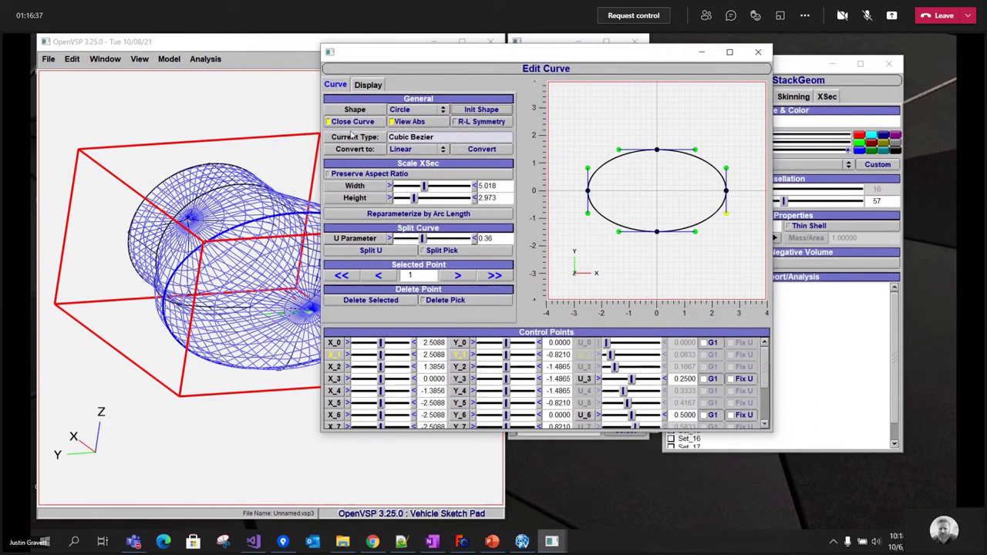
pyautogui.click(368, 85)
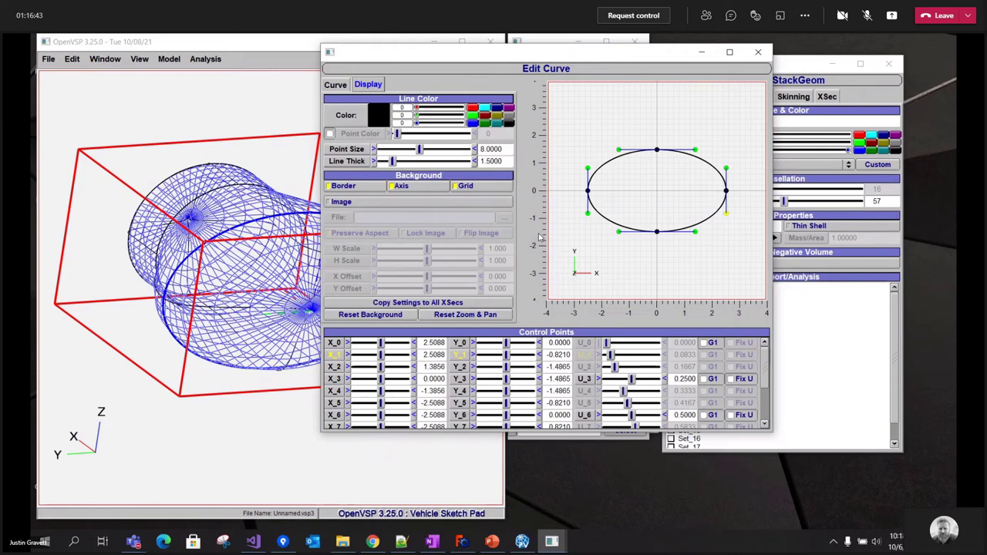
pyautogui.click(420, 202)
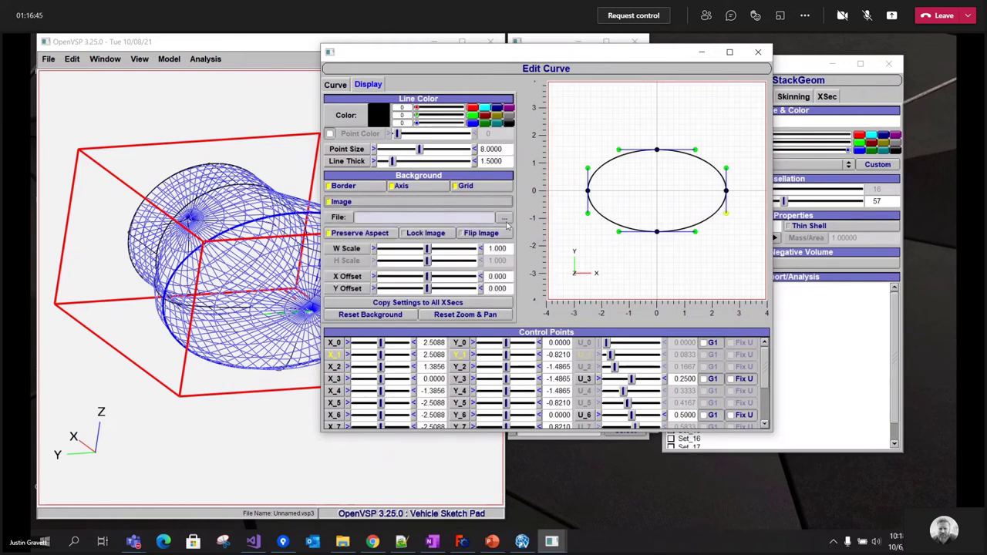
pyautogui.click(504, 219)
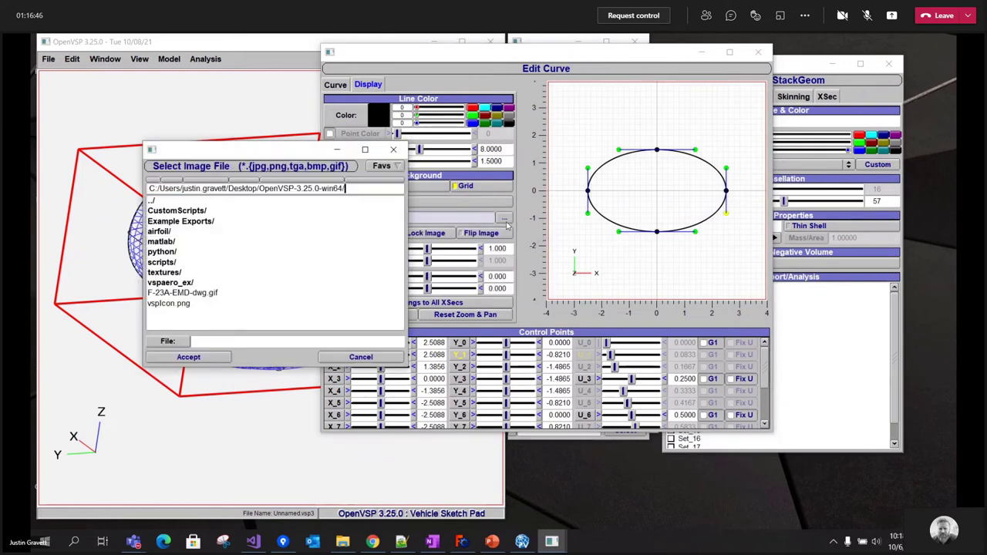
# Load F-23A-EMD-dwg.gif as the background and roughly scale it to 6.750 with X offset 2.875.
pyautogui.click(186, 294)
pyautogui.click(193, 358)
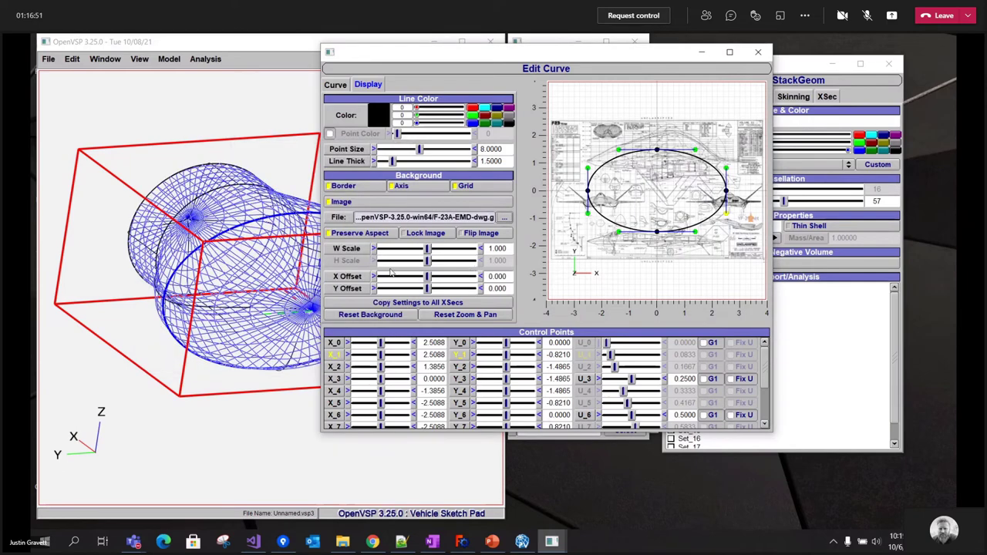
pyautogui.moveTo(425, 250); pyautogui.dragTo(487, 248)
pyautogui.click(480, 249)
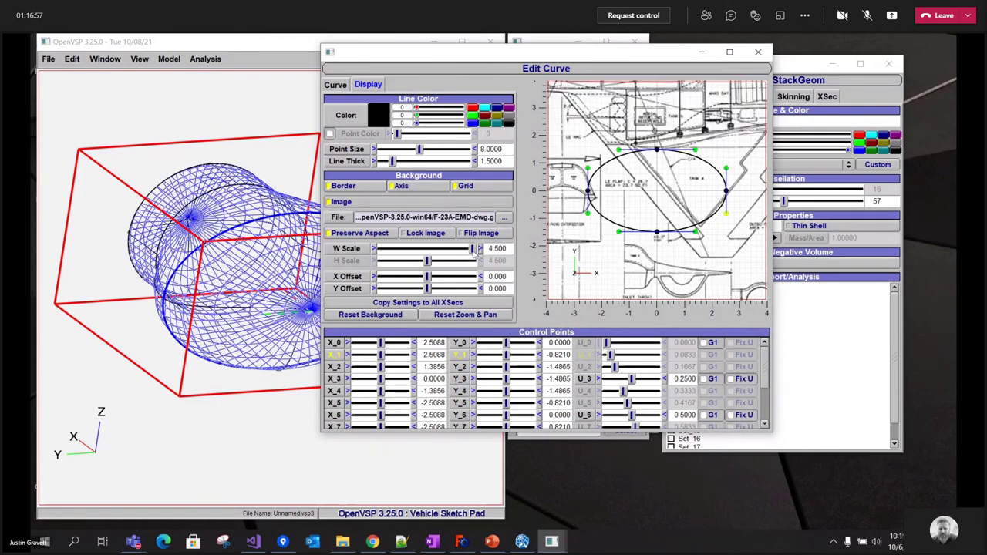
pyautogui.moveTo(428, 279); pyautogui.dragTo(472, 277)
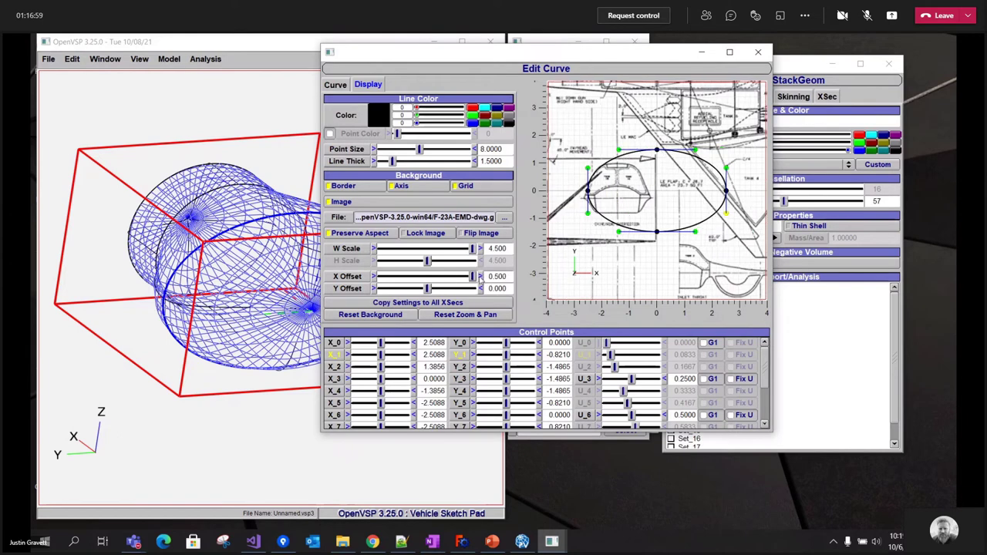
pyautogui.click(480, 276)
pyautogui.click(479, 276)
pyautogui.click(480, 276)
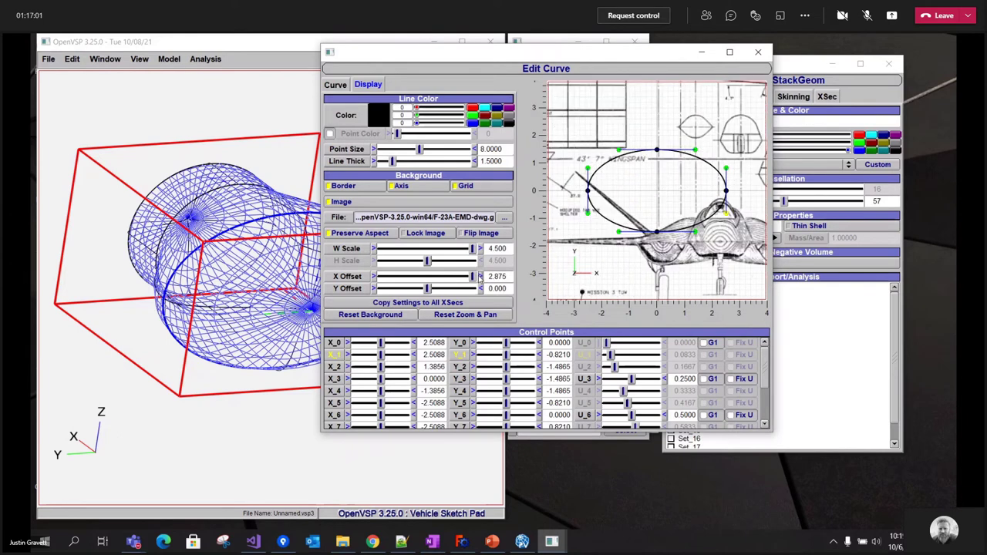
pyautogui.moveTo(473, 278)
pyautogui.mouseDown()
pyautogui.moveTo(442, 279)
pyautogui.moveTo(456, 284)
pyautogui.moveTo(407, 299)
pyautogui.moveTo(388, 289)
pyautogui.mouseUp()
pyautogui.click(479, 248)
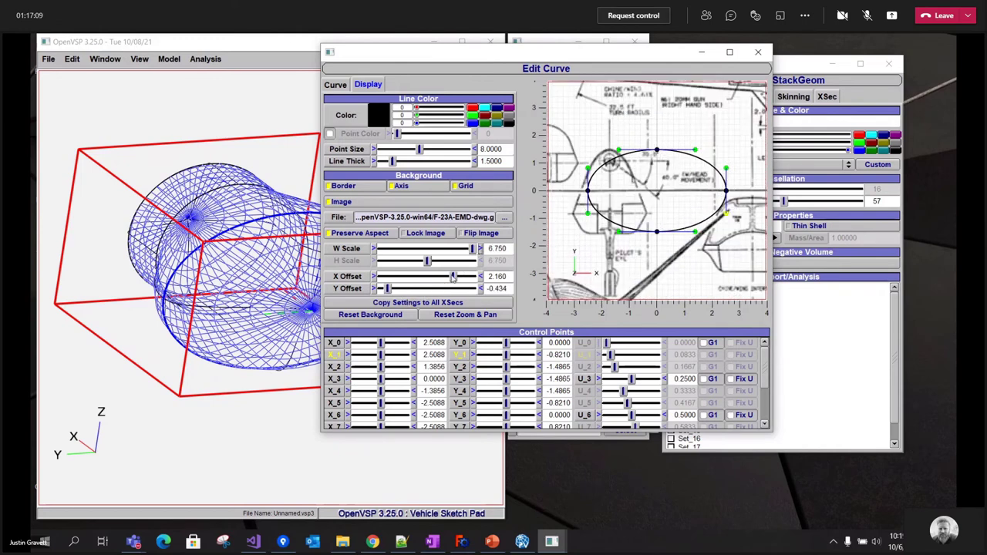
pyautogui.moveTo(453, 279); pyautogui.dragTo(473, 278)
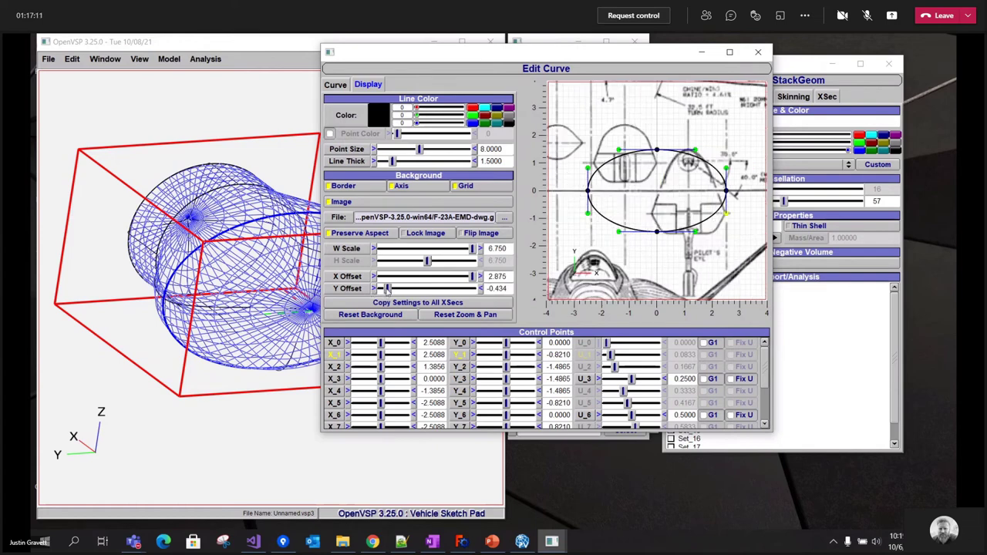
# Align the drawing with the curve at W scale 8.650, X offset 4.060, Y offset -1.000.
pyautogui.moveTo(387, 290); pyautogui.dragTo(395, 293)
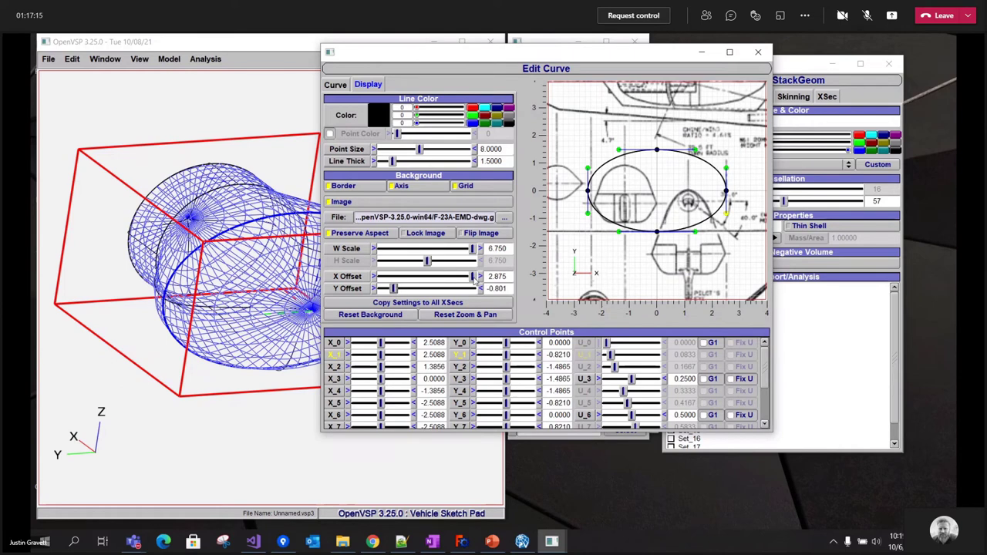
pyautogui.moveTo(478, 284)
pyautogui.mouseDown()
pyautogui.moveTo(438, 281)
pyautogui.moveTo(447, 281)
pyautogui.mouseUp()
pyautogui.click(480, 249)
pyautogui.click(481, 248)
pyautogui.click(481, 248)
pyautogui.click(482, 248)
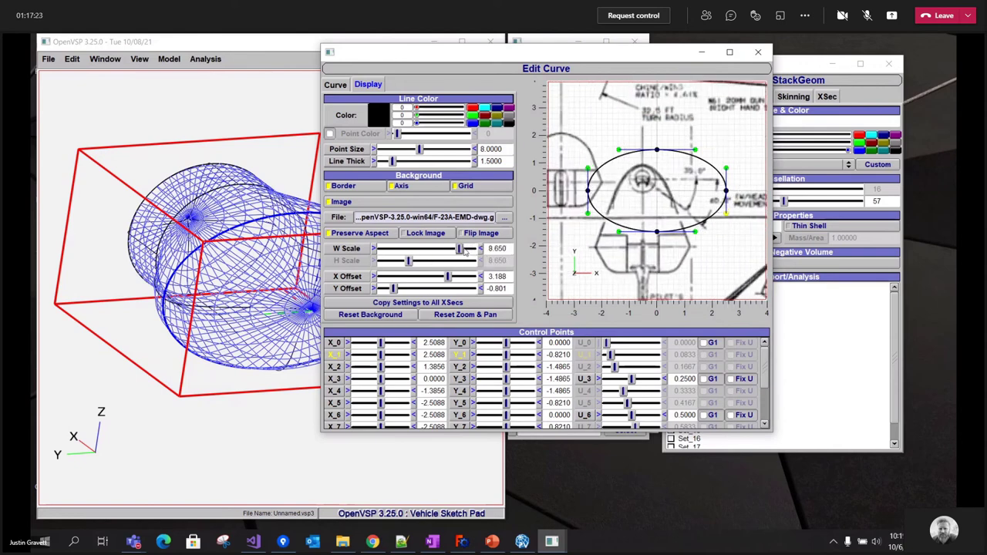
pyautogui.moveTo(450, 281)
pyautogui.mouseDown()
pyautogui.moveTo(474, 282)
pyautogui.moveTo(463, 282)
pyautogui.mouseUp()
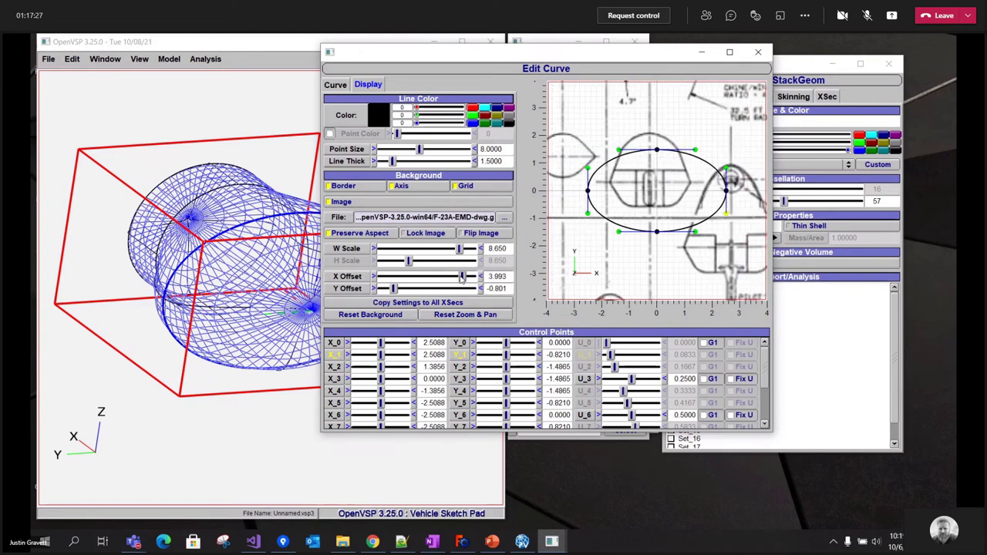
pyautogui.moveTo(394, 289); pyautogui.dragTo(382, 302)
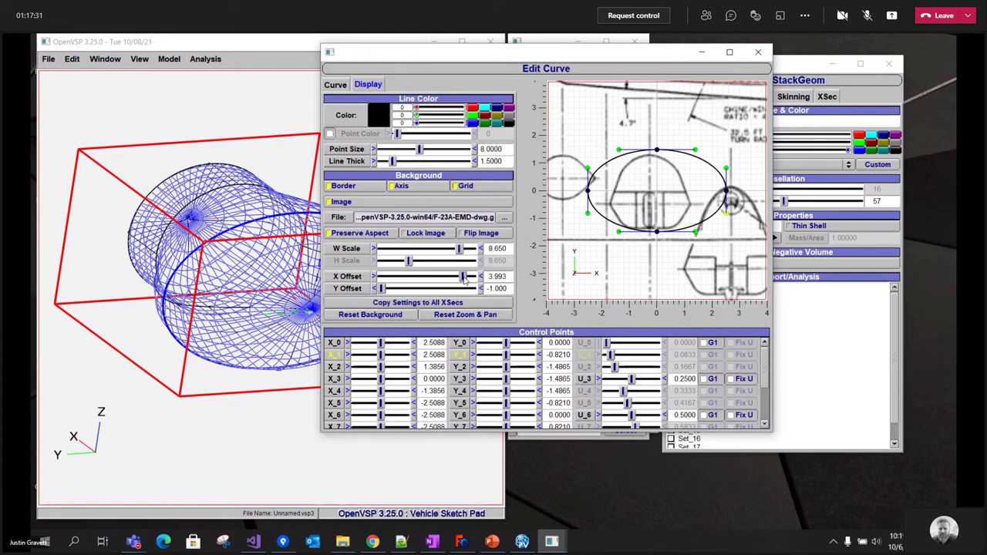
pyautogui.moveTo(463, 279); pyautogui.dragTo(465, 278)
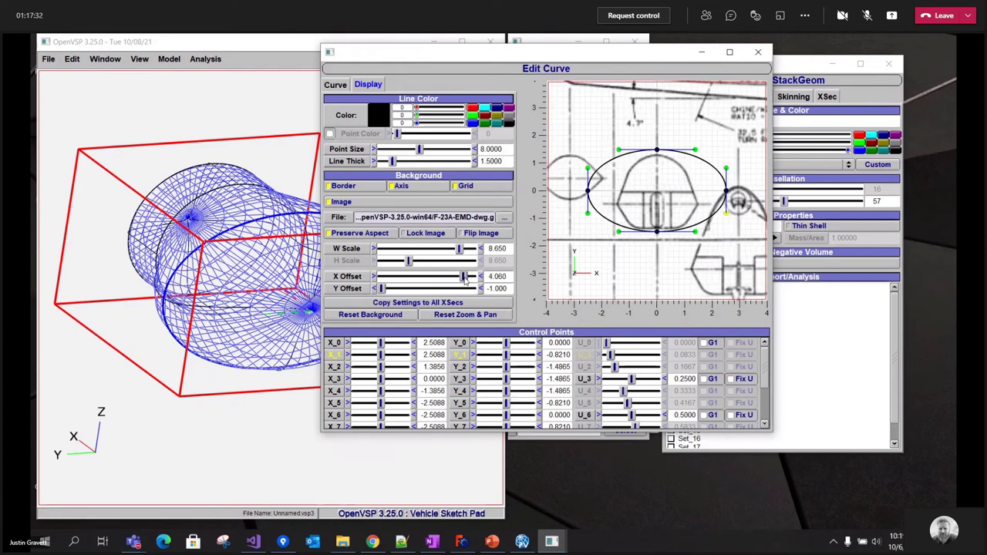
# Shrink the cross-section to 2.965 wide by 2.741 high and recentre the view.
pyautogui.click(345, 86)
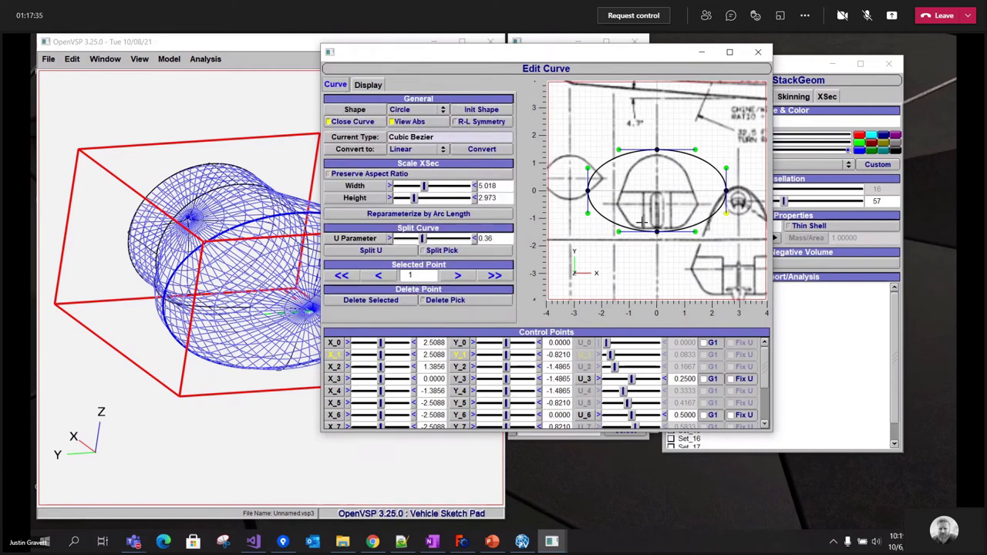
pyautogui.moveTo(426, 187); pyautogui.dragTo(417, 188)
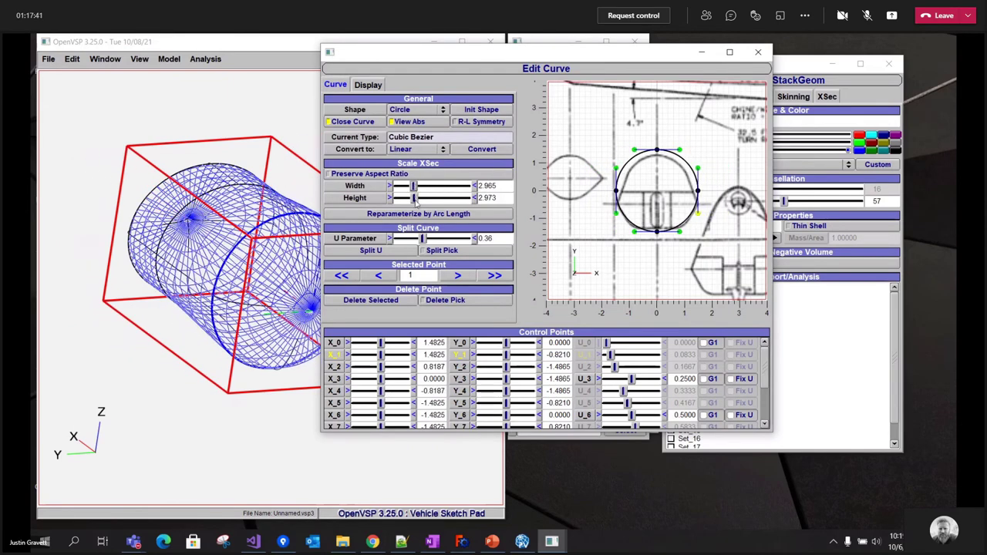
pyautogui.moveTo(414, 198); pyautogui.dragTo(415, 200)
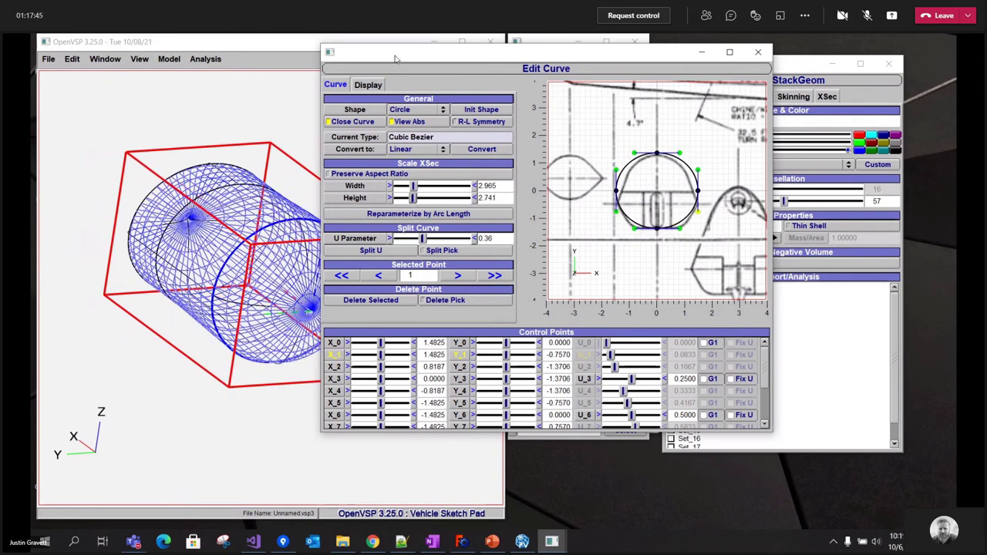
pyautogui.click(370, 86)
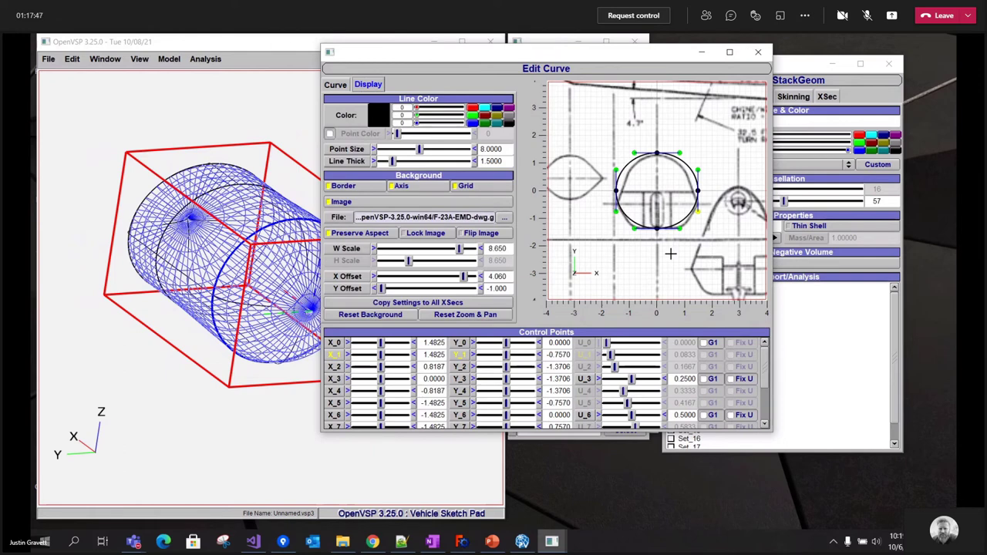
pyautogui.moveTo(670, 253); pyautogui.dragTo(668, 256, button='right')
pyautogui.scroll(-1, 668, 249)
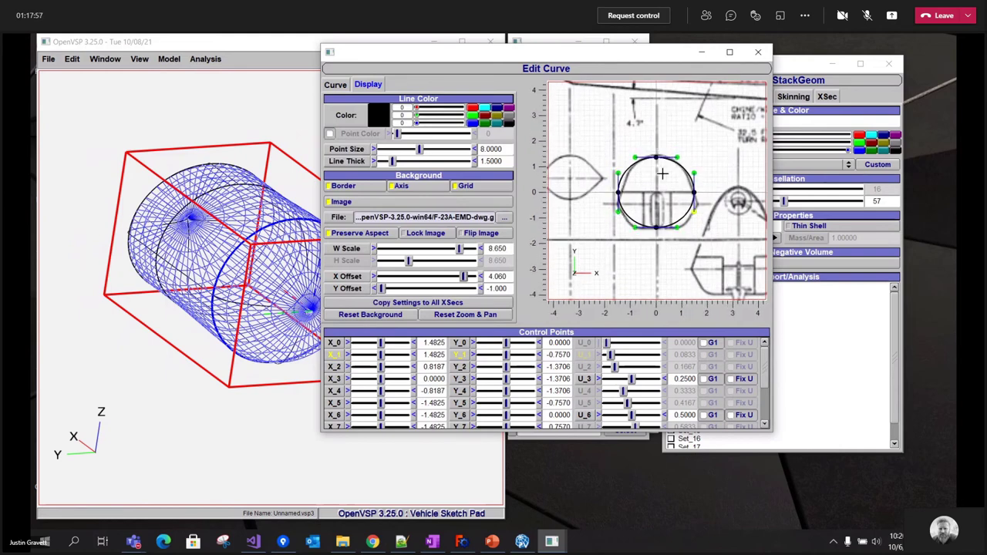
# Lock the background image to the curve view and centre the curve's top arch.
pyautogui.click(418, 232)
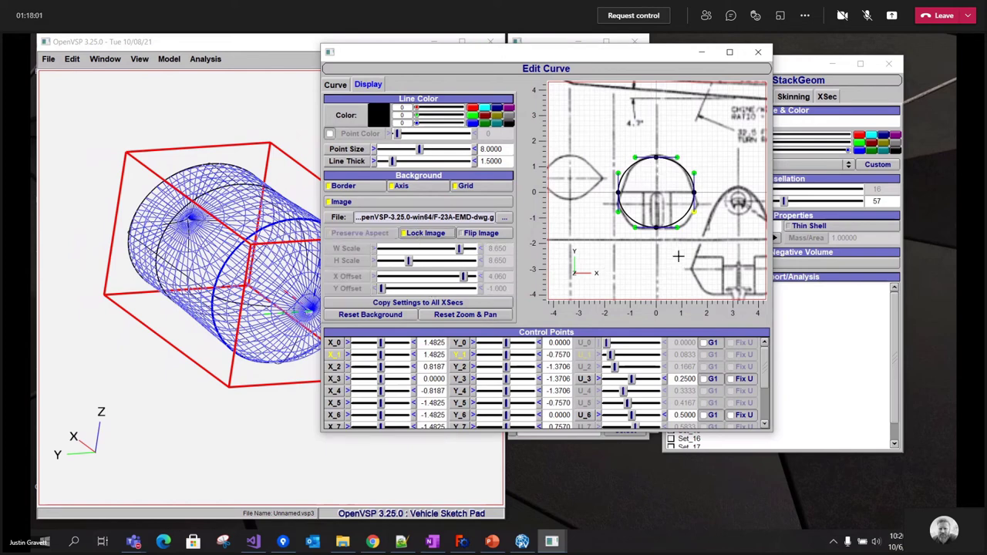
pyautogui.moveTo(676, 254); pyautogui.dragTo(648, 210, button='right')
pyautogui.scroll(4, 635, 164)
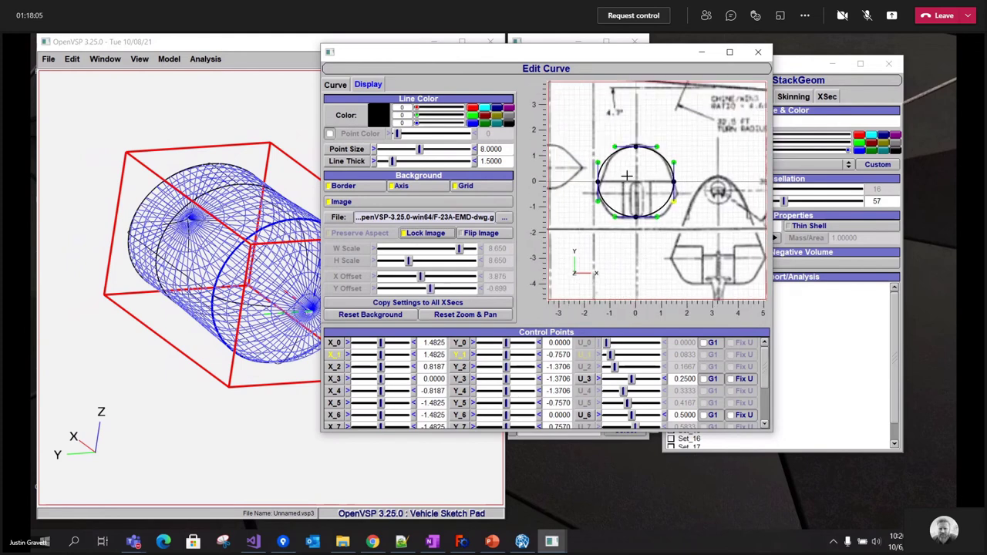
pyautogui.scroll(10, 660, 191)
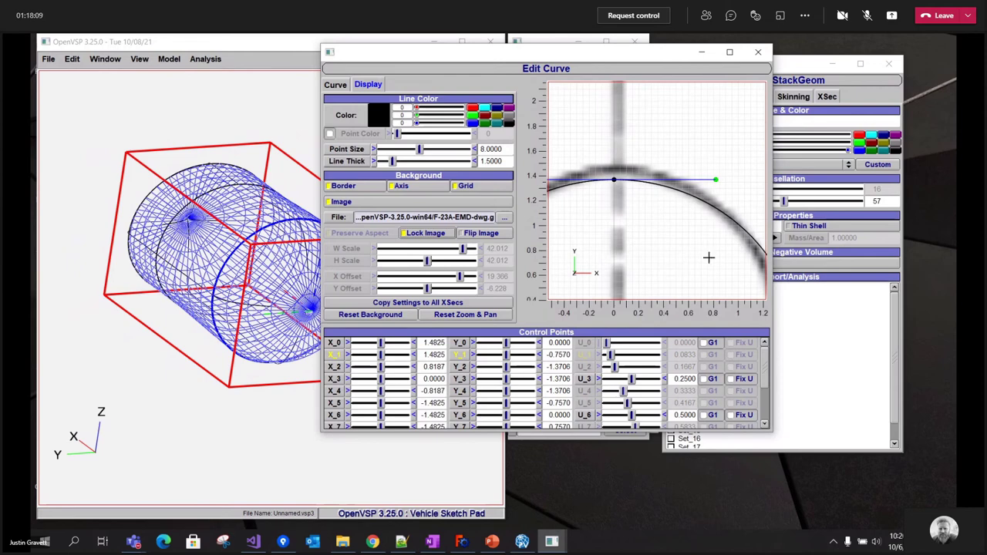
pyautogui.scroll(-4, 652, 205)
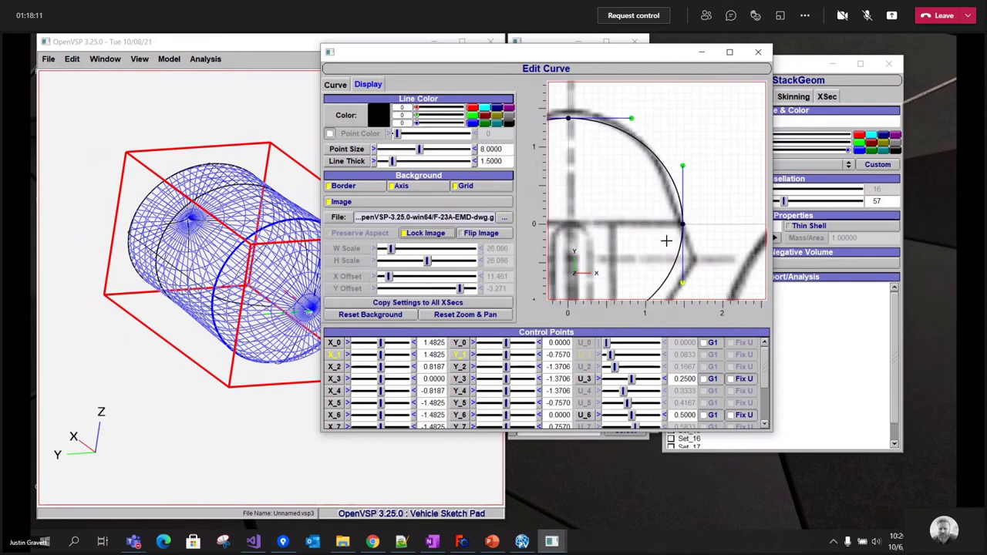
pyautogui.moveTo(667, 240); pyautogui.dragTo(642, 179, button='right')
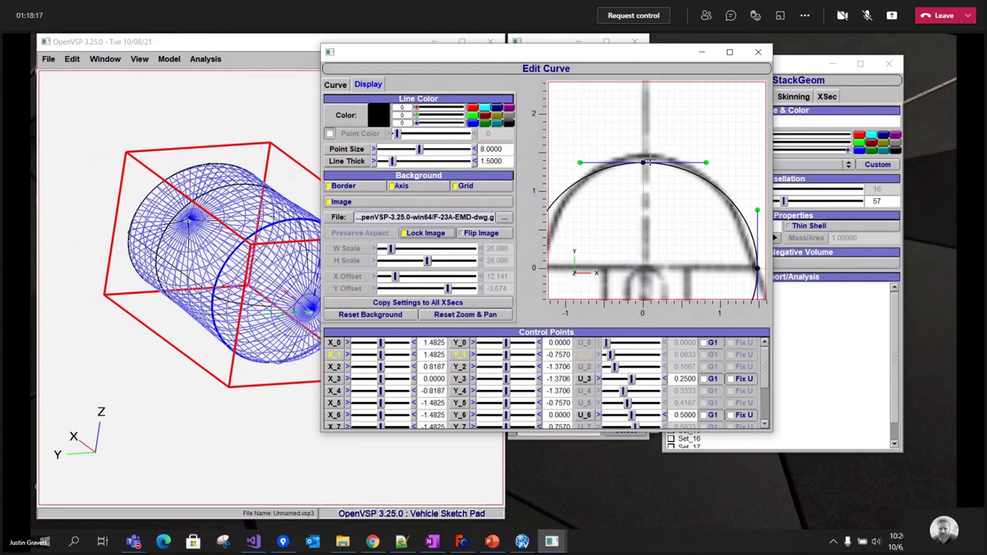
pyautogui.moveTo(651, 163); pyautogui.dragTo(655, 189, button='right')
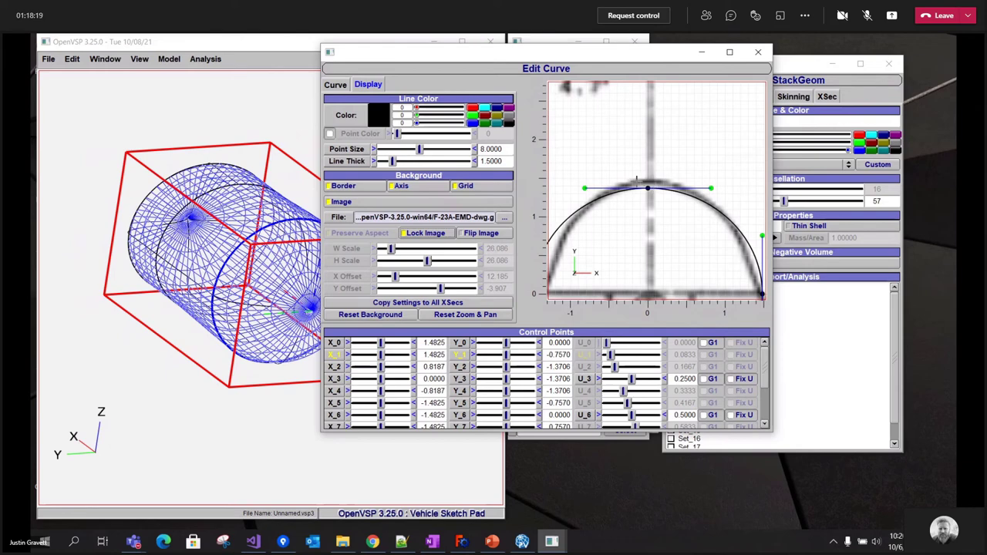
# Thicken the curve line to 4.5674 and enlarge control points to 12.5107.
pyautogui.moveTo(392, 161)
pyautogui.mouseDown()
pyautogui.moveTo(455, 154)
pyautogui.moveTo(442, 154)
pyautogui.mouseUp()
pyautogui.click(416, 162)
pyautogui.scroll(-2, 702, 229)
pyautogui.moveTo(702, 229); pyautogui.dragTo(671, 177, button='right')
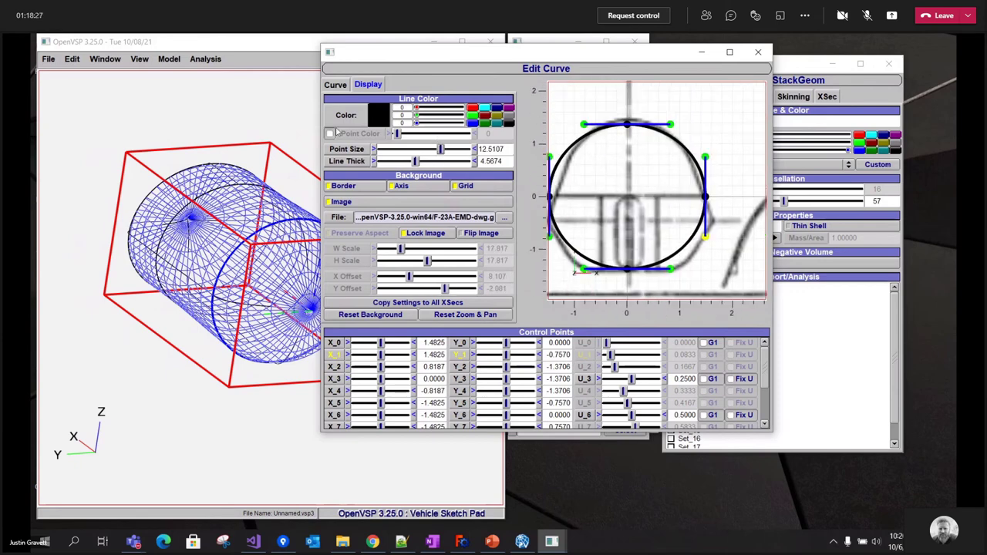
# Make the curve line olive (R=162, G=162) and give control points their own colour at 43.
pyautogui.click(446, 108)
pyautogui.click(446, 115)
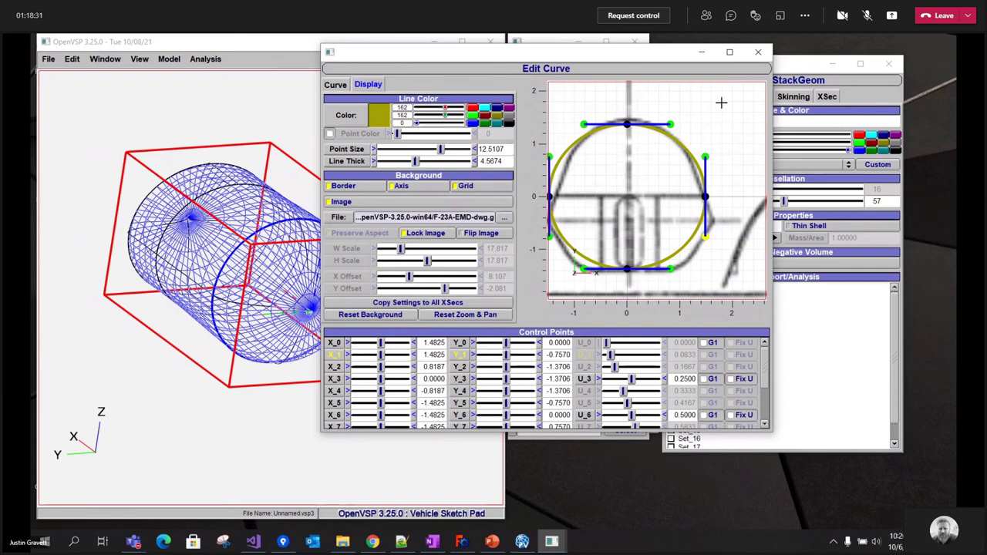
pyautogui.click(329, 134)
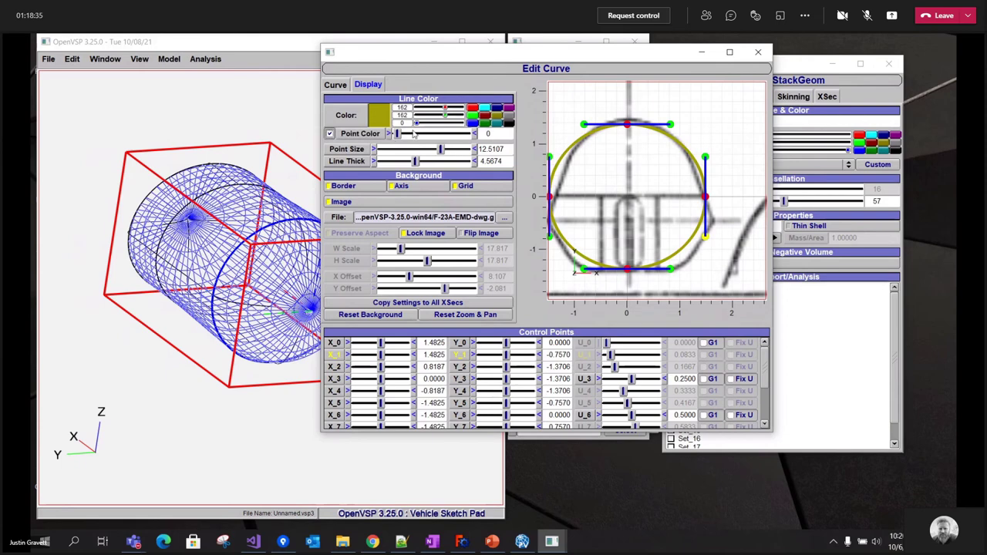
pyautogui.moveTo(399, 133); pyautogui.dragTo(428, 138)
pyautogui.scroll(-2, 632, 206)
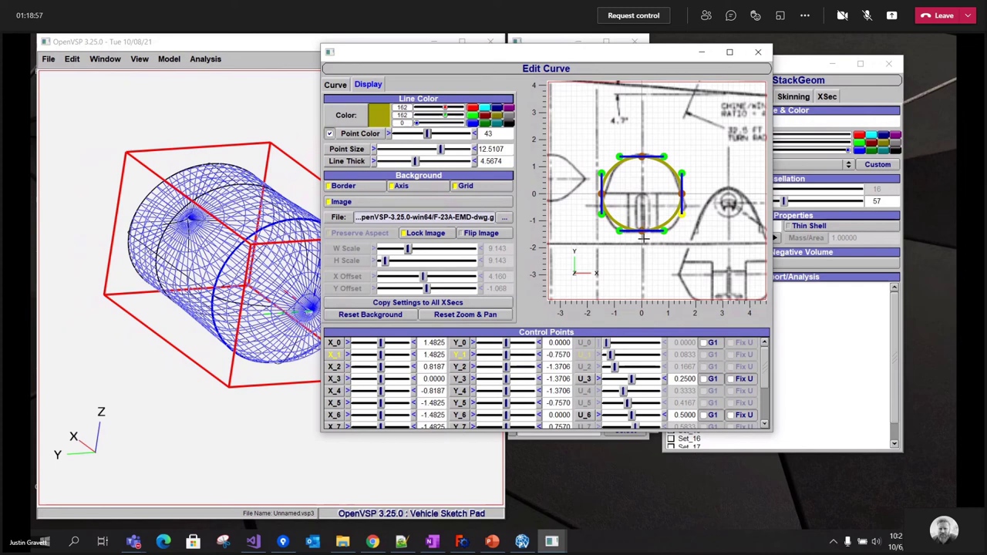
# Centre the fuselage section and raise the curve's top point slightly.
pyautogui.scroll(4, 683, 165)
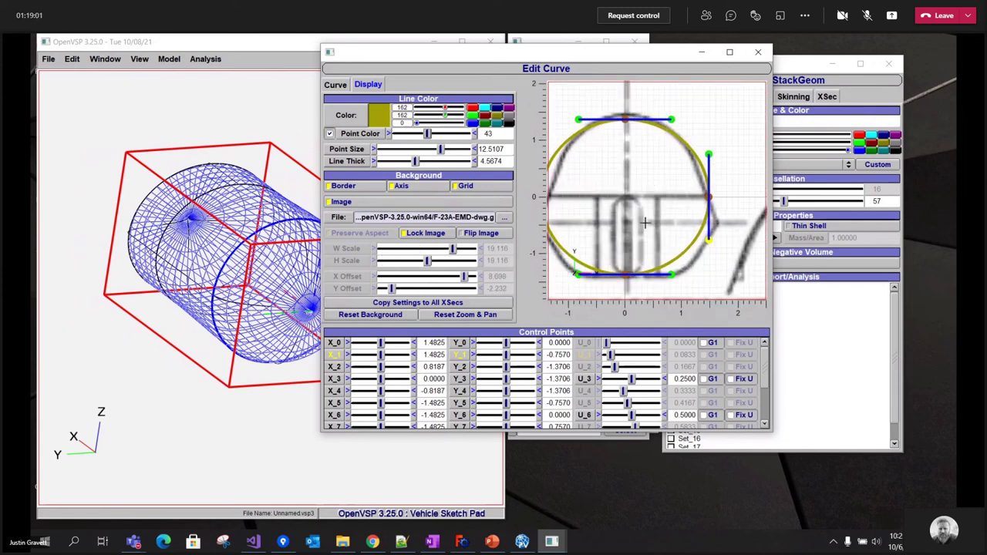
pyautogui.moveTo(619, 205); pyautogui.dragTo(640, 198, button='right')
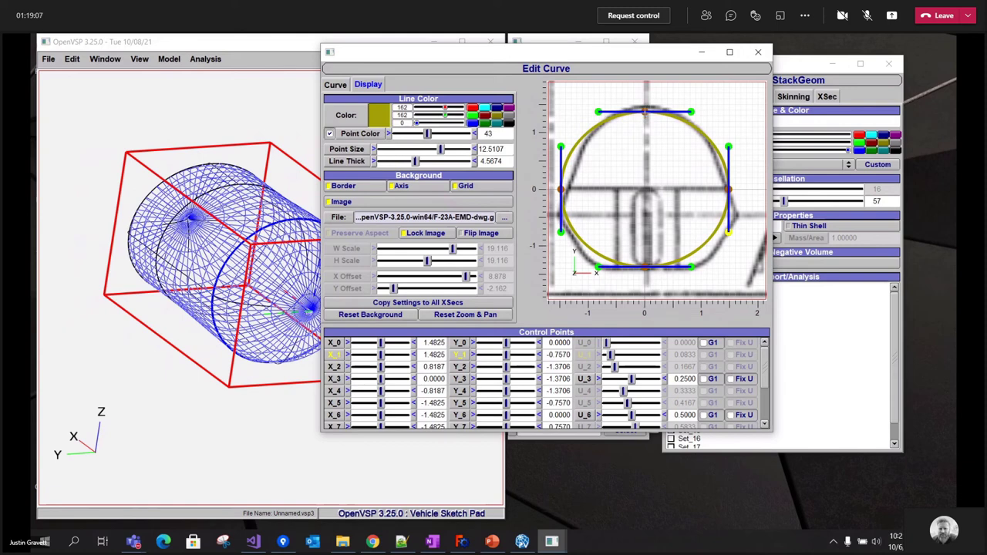
pyautogui.moveTo(645, 112); pyautogui.dragTo(645, 107)
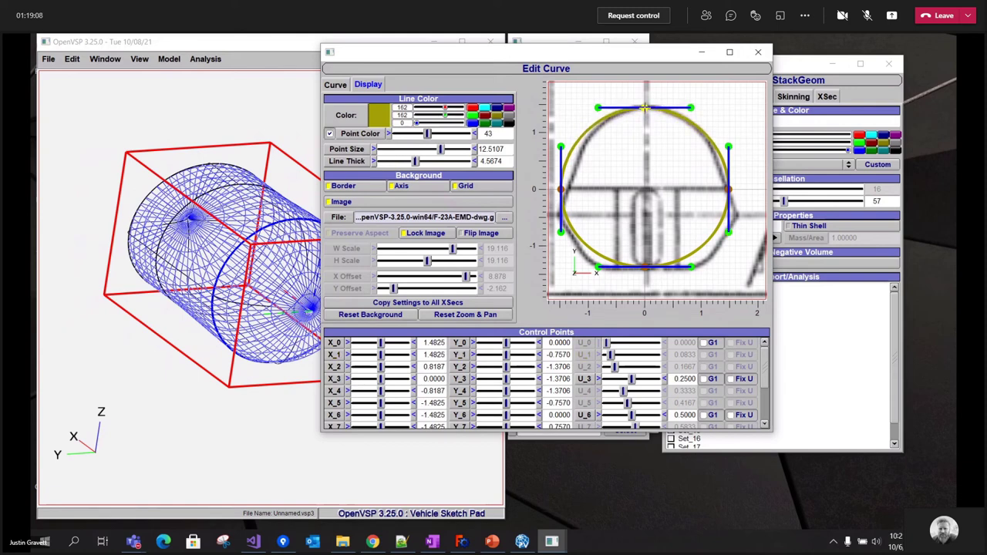
# Turn on R-L Symmetry for the curve and unlock the background image.
pyautogui.click(336, 84)
pyautogui.click(484, 123)
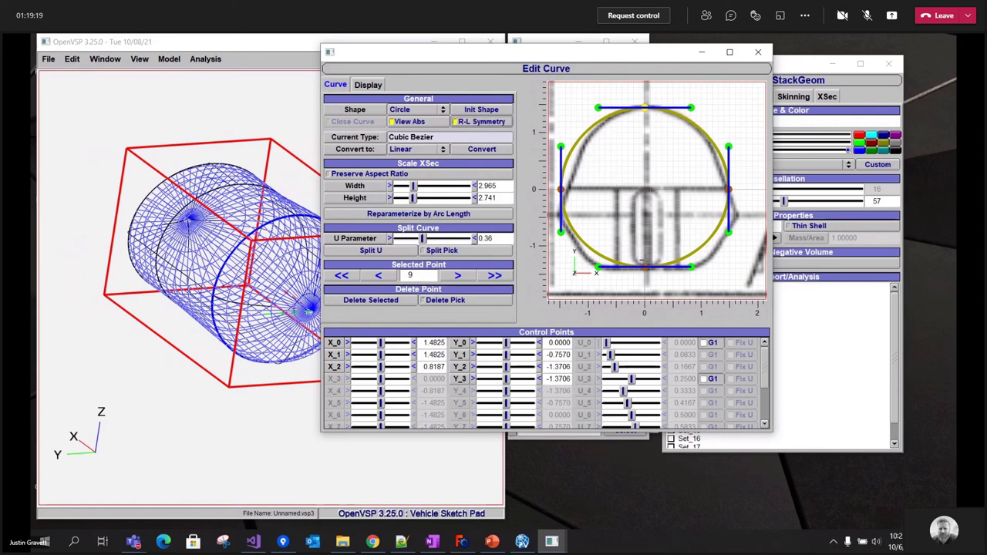
pyautogui.click(377, 86)
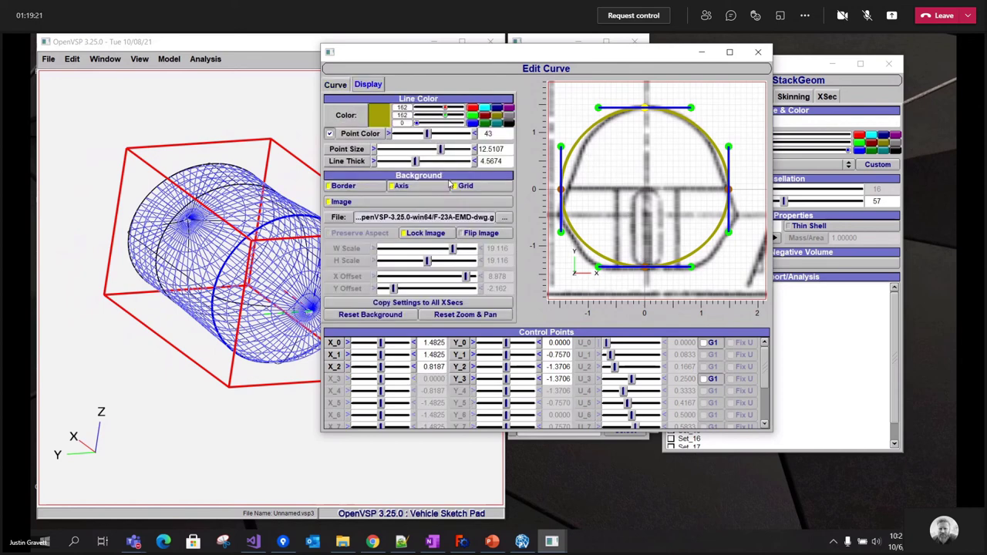
pyautogui.click(430, 234)
pyautogui.moveTo(675, 186); pyautogui.dragTo(677, 186, button='right')
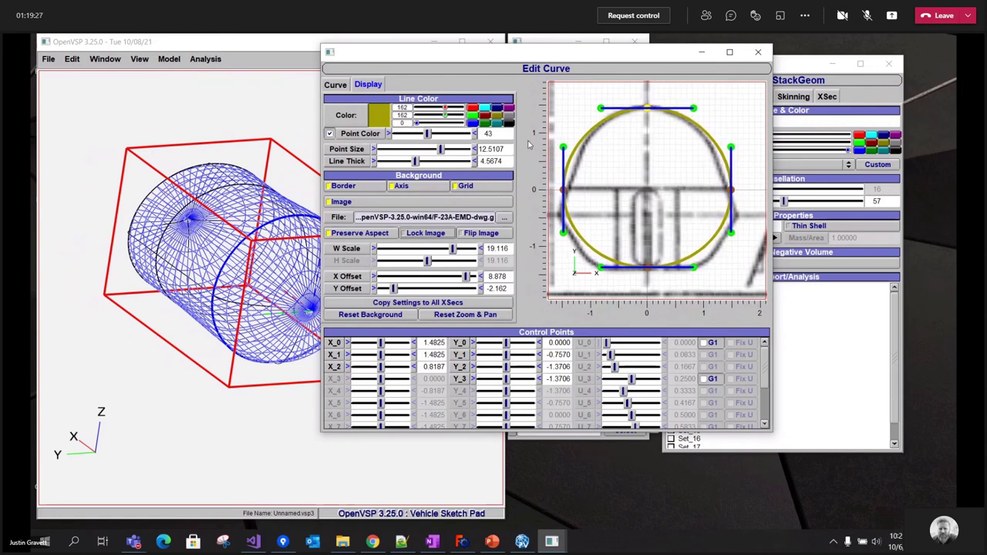
# Lock the background image, pull the side point down, and split the curve near the bottom.
pyautogui.click(414, 237)
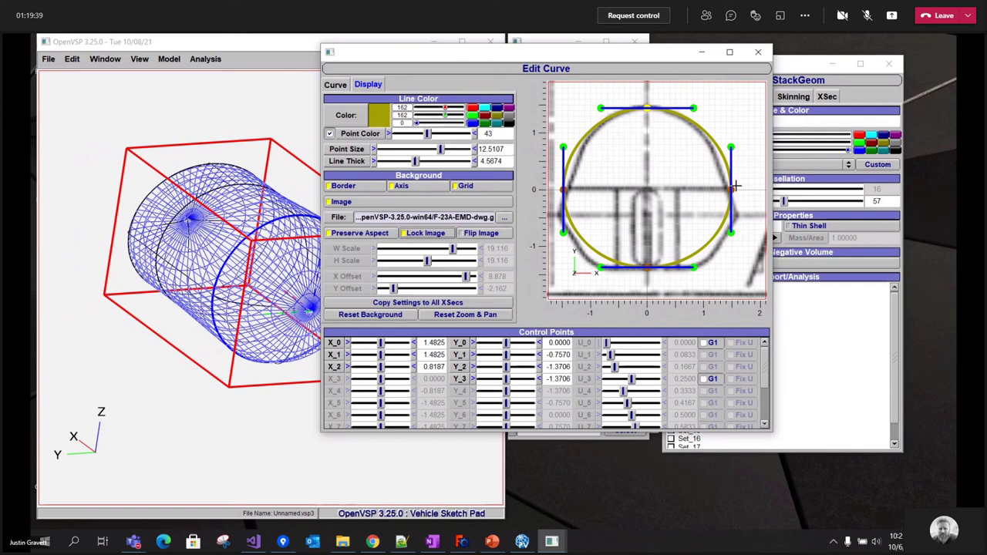
pyautogui.moveTo(731, 189); pyautogui.dragTo(737, 216)
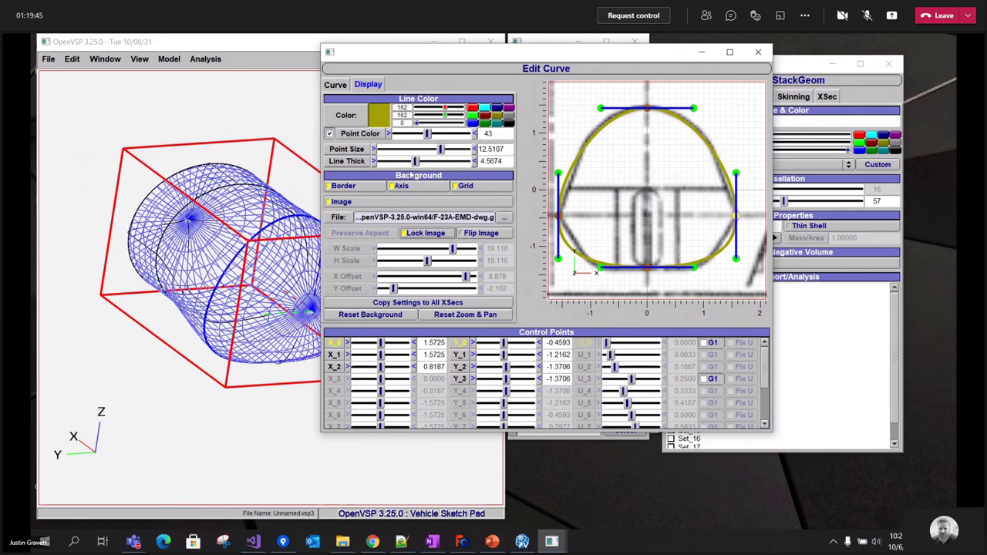
pyautogui.click(334, 85)
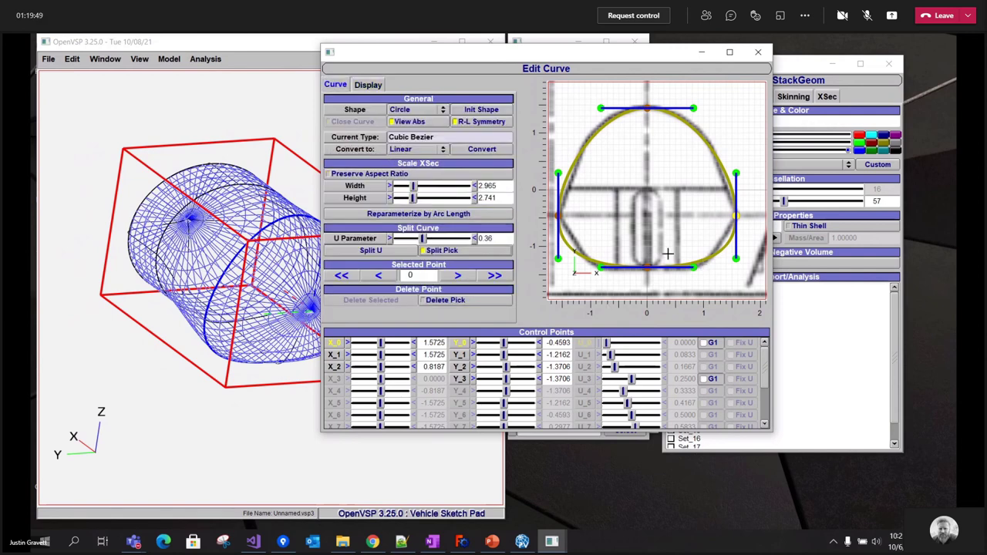
pyautogui.click(696, 261)
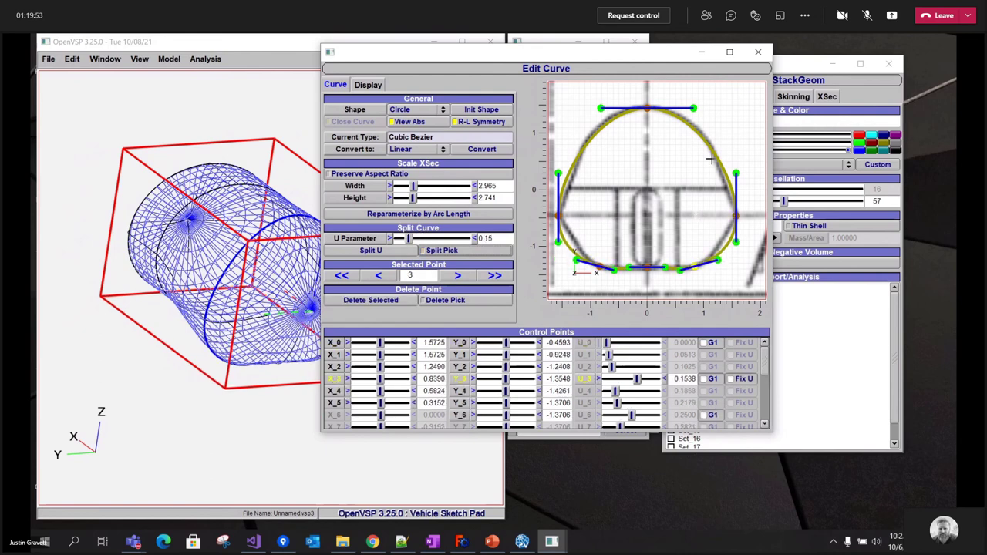
# Lower the right-side point and flatten the top tangent handle to trace the drawing.
pyautogui.click(736, 172)
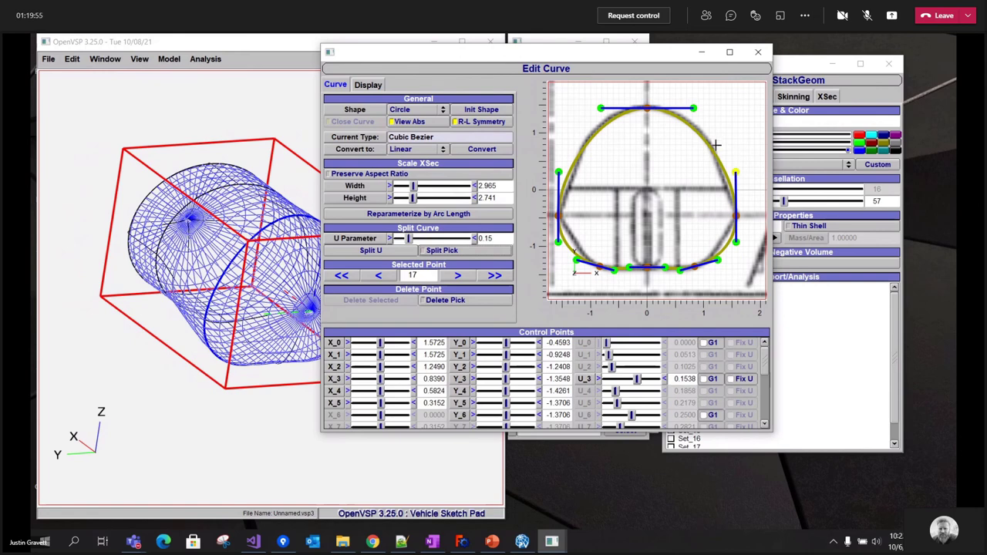
pyautogui.click(695, 107)
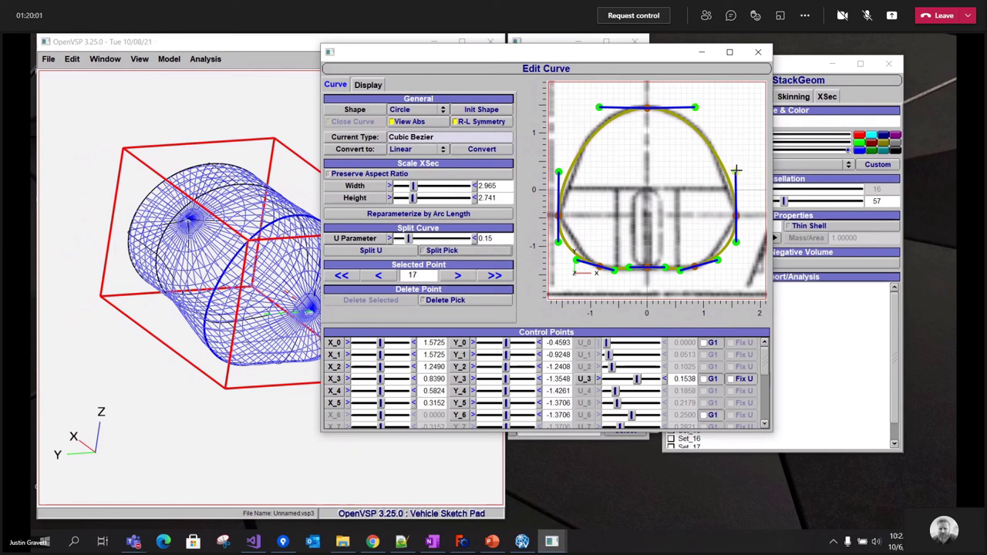
pyautogui.moveTo(736, 172); pyautogui.dragTo(735, 192)
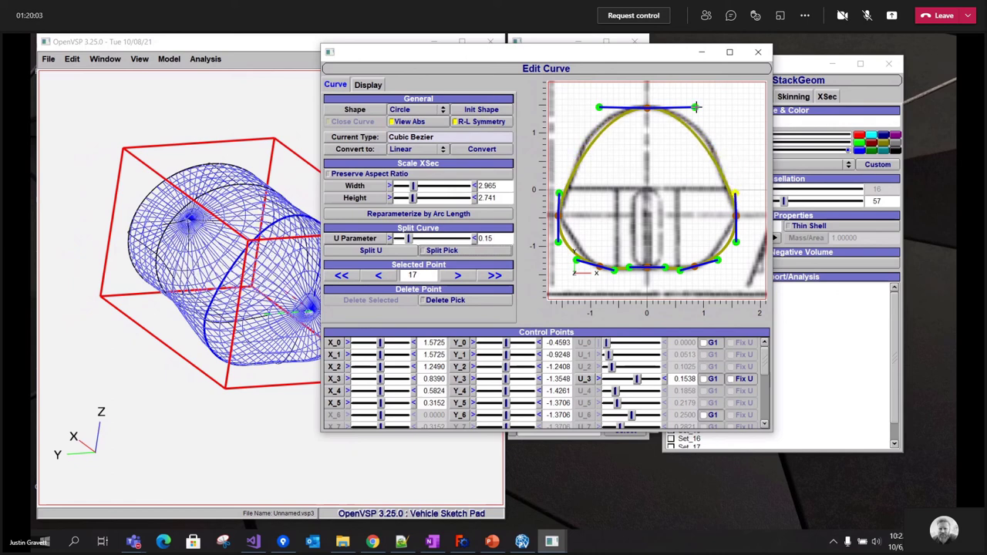
pyautogui.moveTo(695, 107); pyautogui.dragTo(707, 102)
pyautogui.click(737, 193)
pyautogui.moveTo(736, 193); pyautogui.dragTo(736, 201)
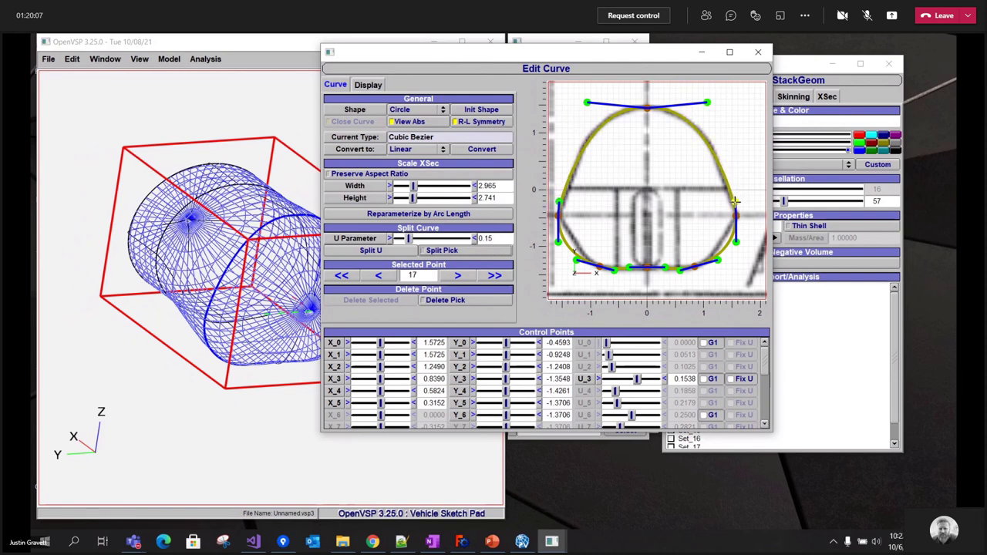
pyautogui.moveTo(707, 103); pyautogui.dragTo(715, 108)
pyautogui.click(647, 108)
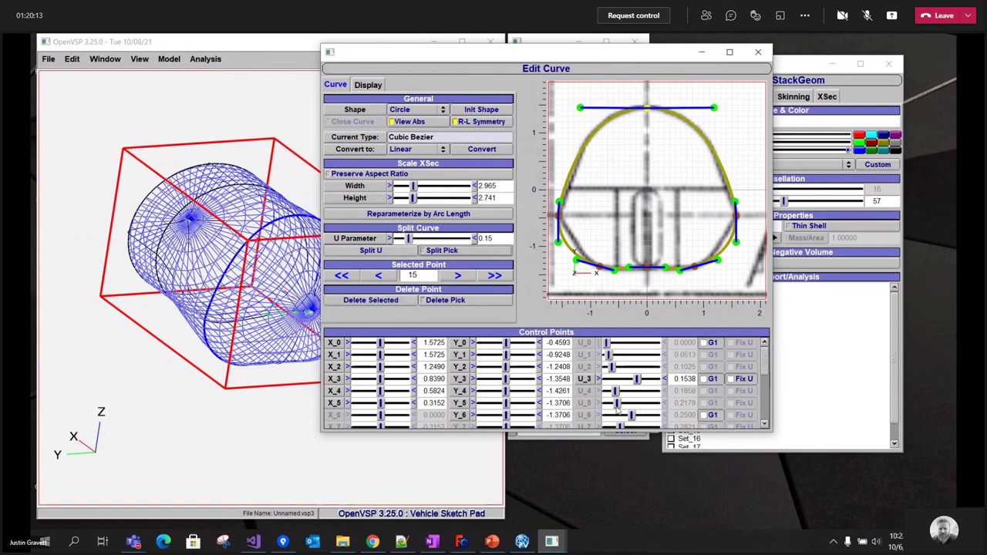
# Give control points 15, 3 and 6 G1 continuity.
pyautogui.scroll(-5, 702, 382)
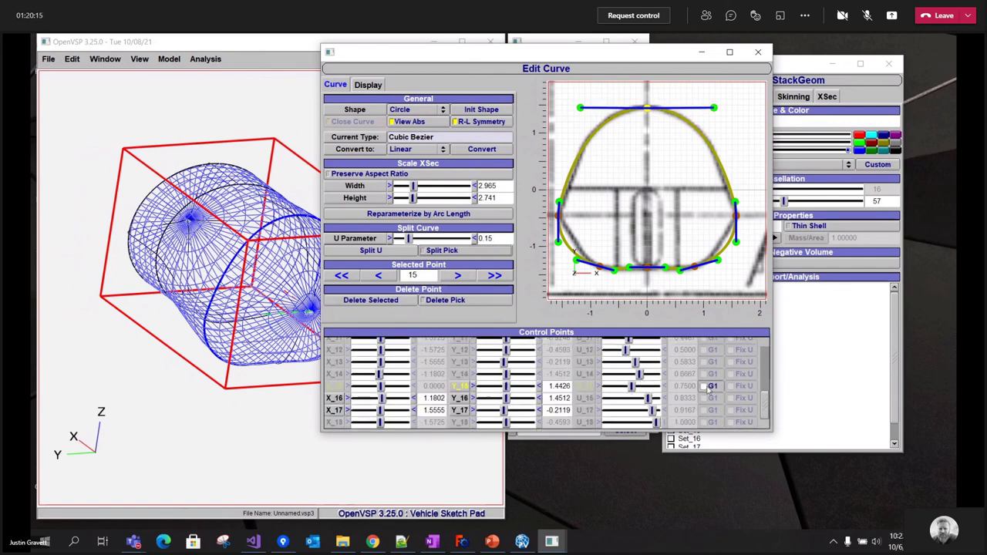
pyautogui.click(703, 386)
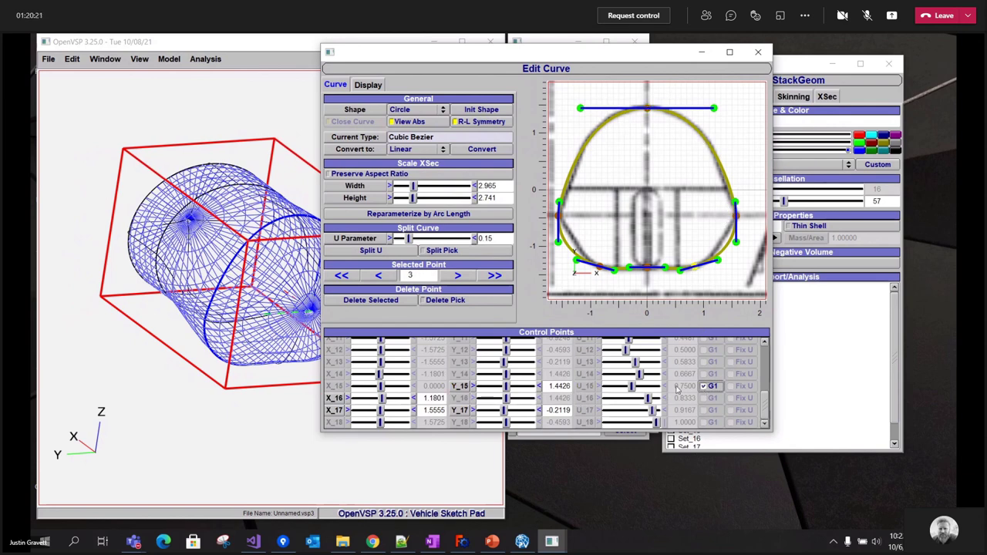
pyautogui.scroll(3, 694, 385)
pyautogui.scroll(3, 713, 385)
pyautogui.click(703, 377)
pyautogui.click(647, 267)
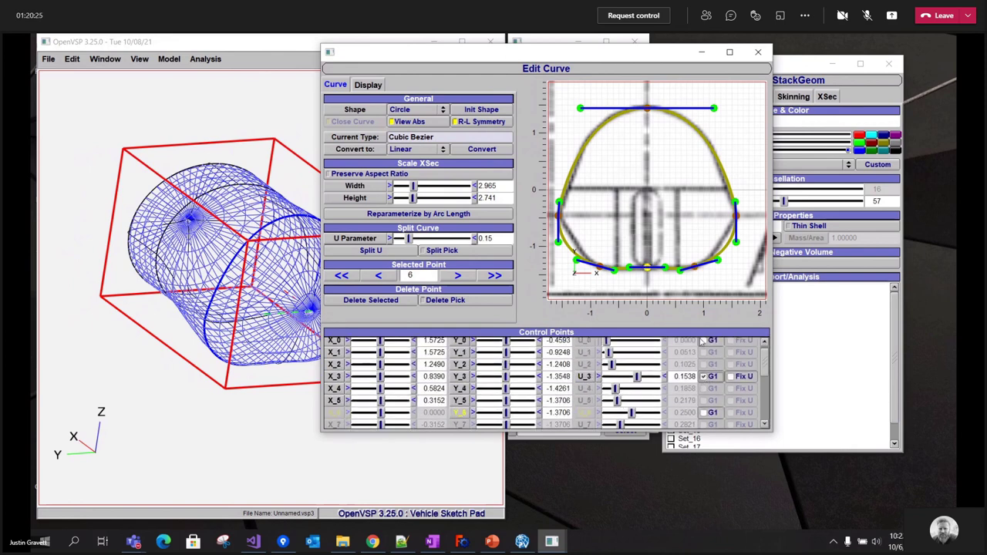
pyautogui.click(704, 413)
# Pull lower points 1 and 4 inward to fit the drawing's angled bottom, then inspect the 3D stack.
pyautogui.moveTo(731, 243); pyautogui.dragTo(727, 239)
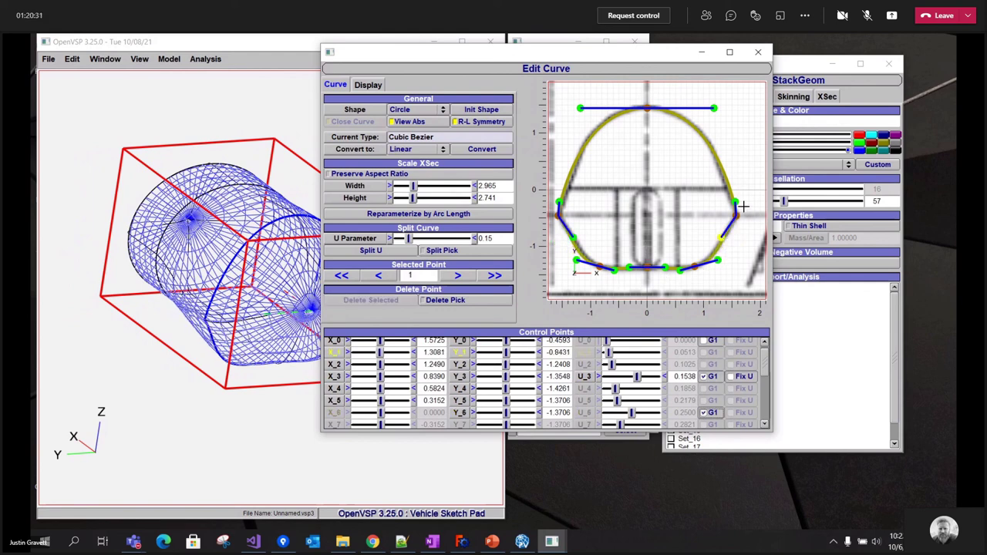
pyautogui.moveTo(679, 270); pyautogui.dragTo(674, 272)
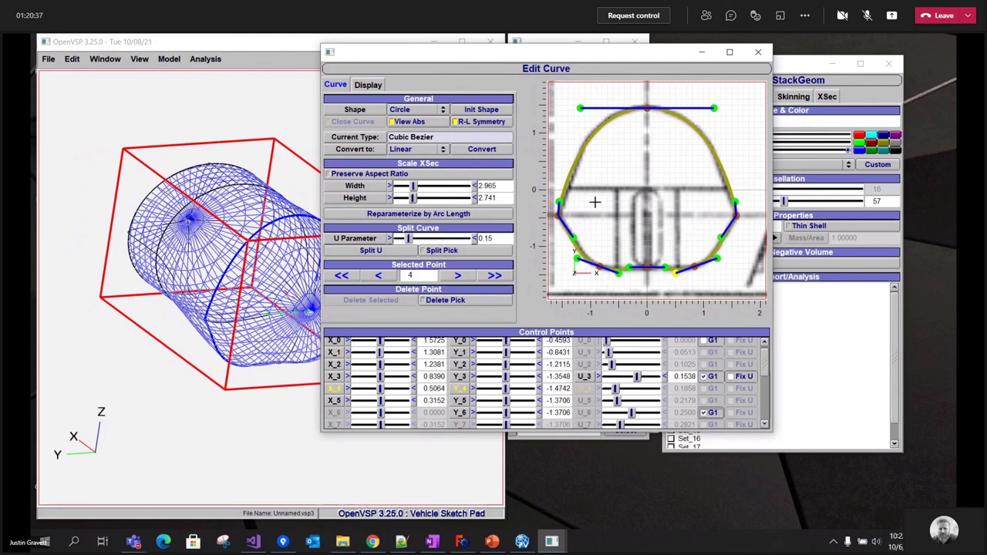
pyautogui.scroll(-5, 736, 202)
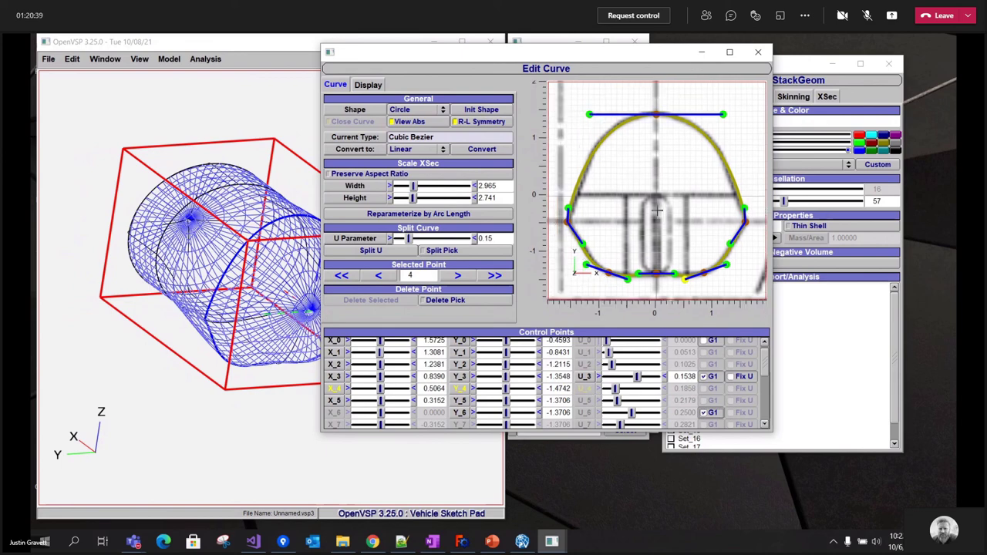
pyautogui.moveTo(212, 351); pyautogui.dragTo(217, 254)
pyautogui.moveTo(201, 317); pyautogui.dragTo(231, 274)
pyautogui.moveTo(231, 275); pyautogui.dragTo(226, 325, button='right')
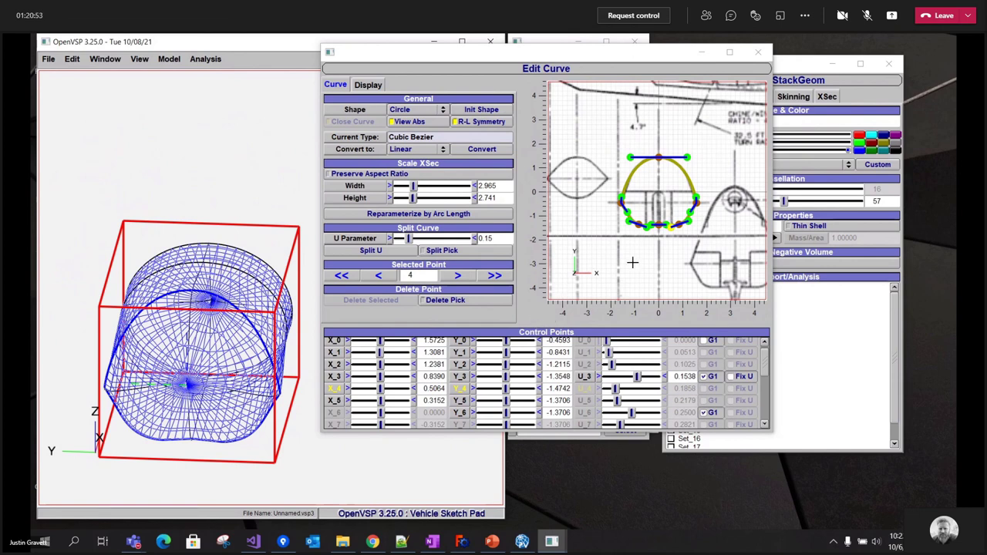
# Leave the OpenVSP demo, unmute in Teams, and bring up the 'OpenVSP Development Updates' deck.
pyautogui.click(674, 263)
pyautogui.scroll(-2, 674, 263)
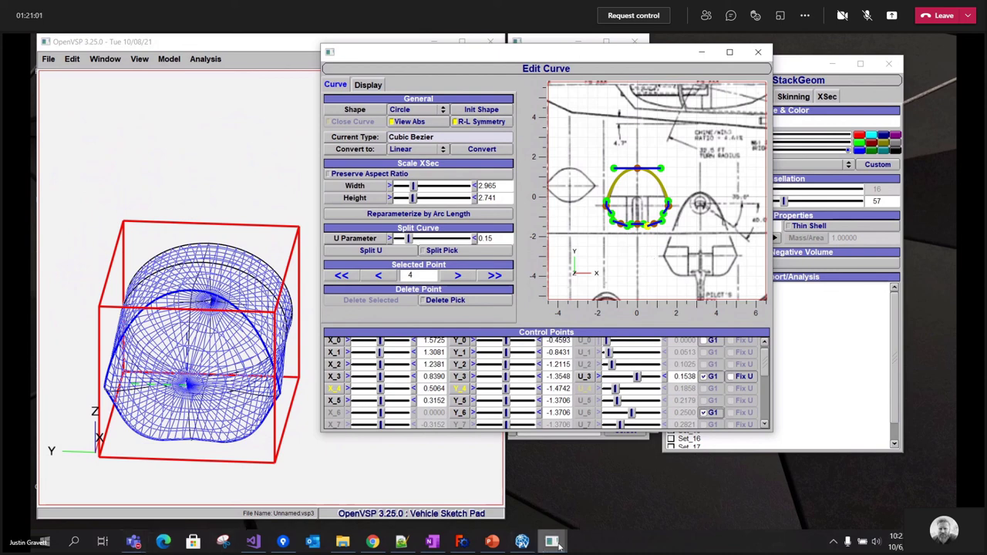
pyautogui.click(869, 16)
pyautogui.click(494, 543)
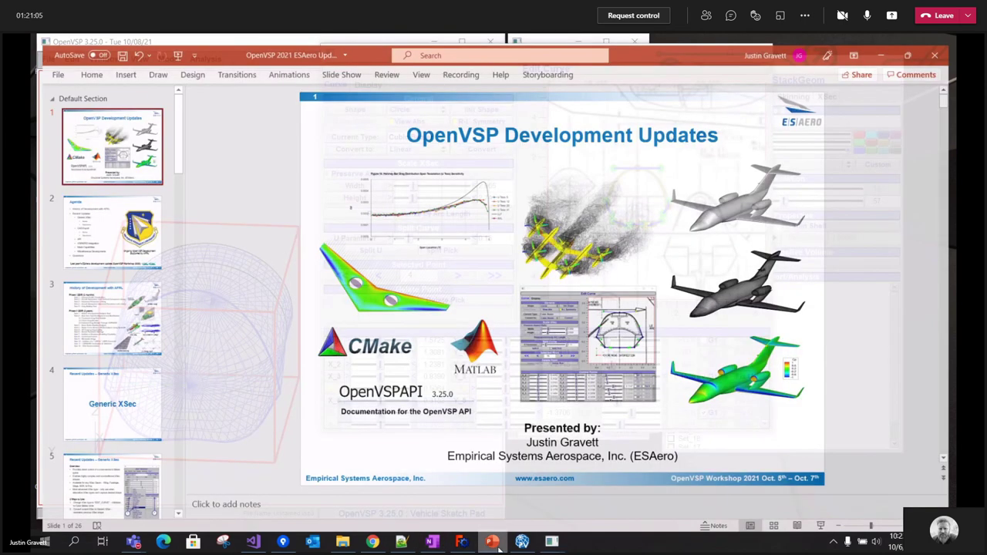
pyautogui.scroll(-5, 111, 337)
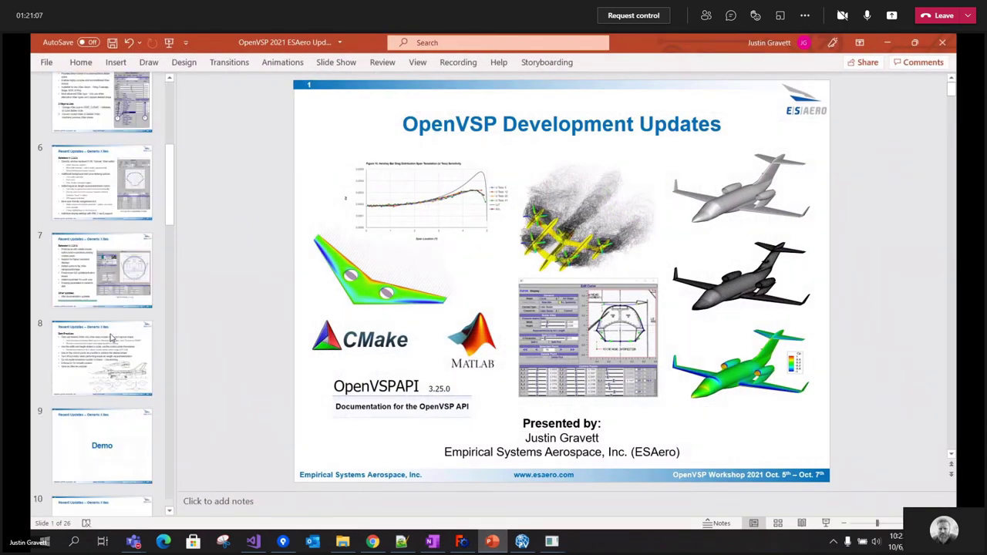